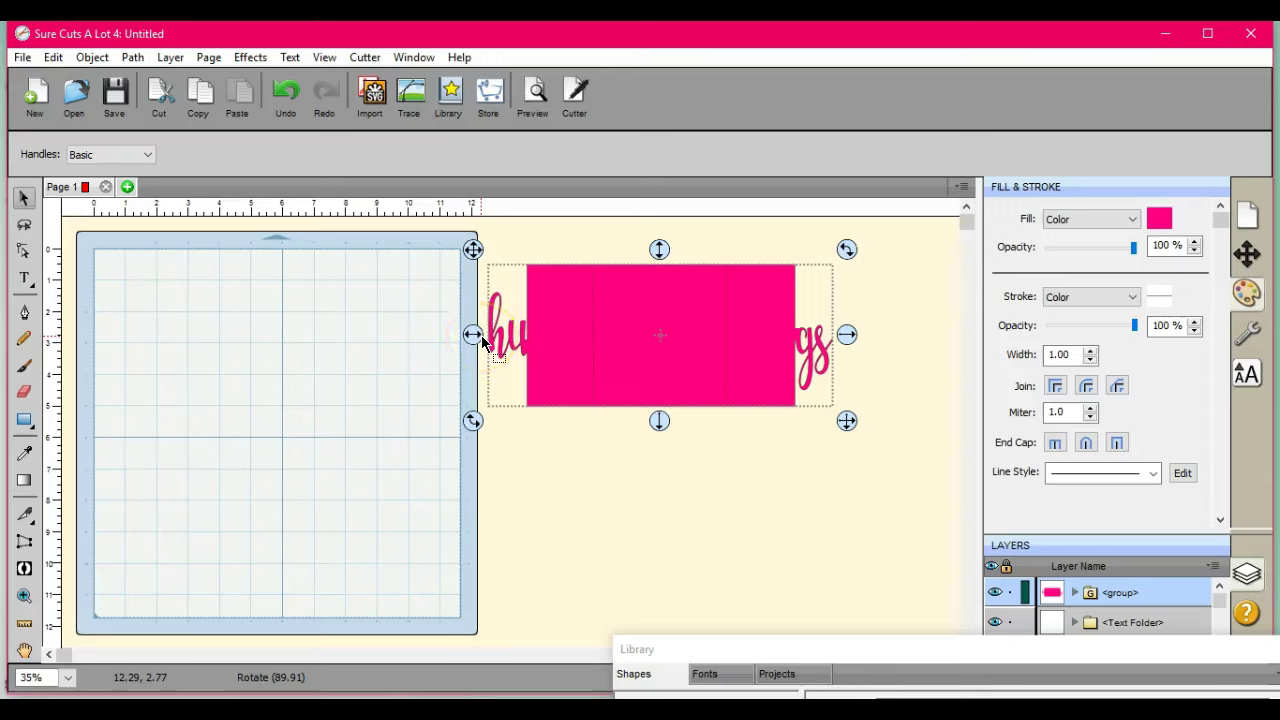
- Type script 'hu' and 'gs' as two separate text objects on the mat
left_click(577, 330)
left_click_drag(577, 330, 517, 350)
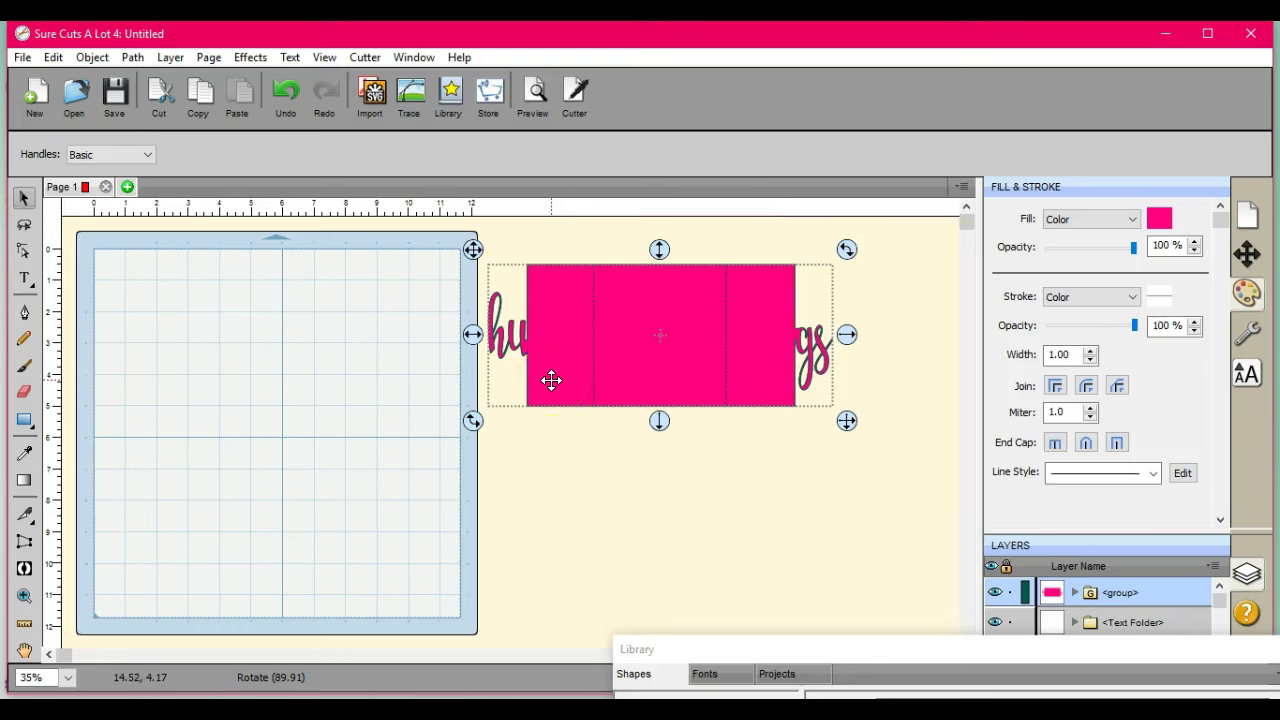
left_click(618, 361)
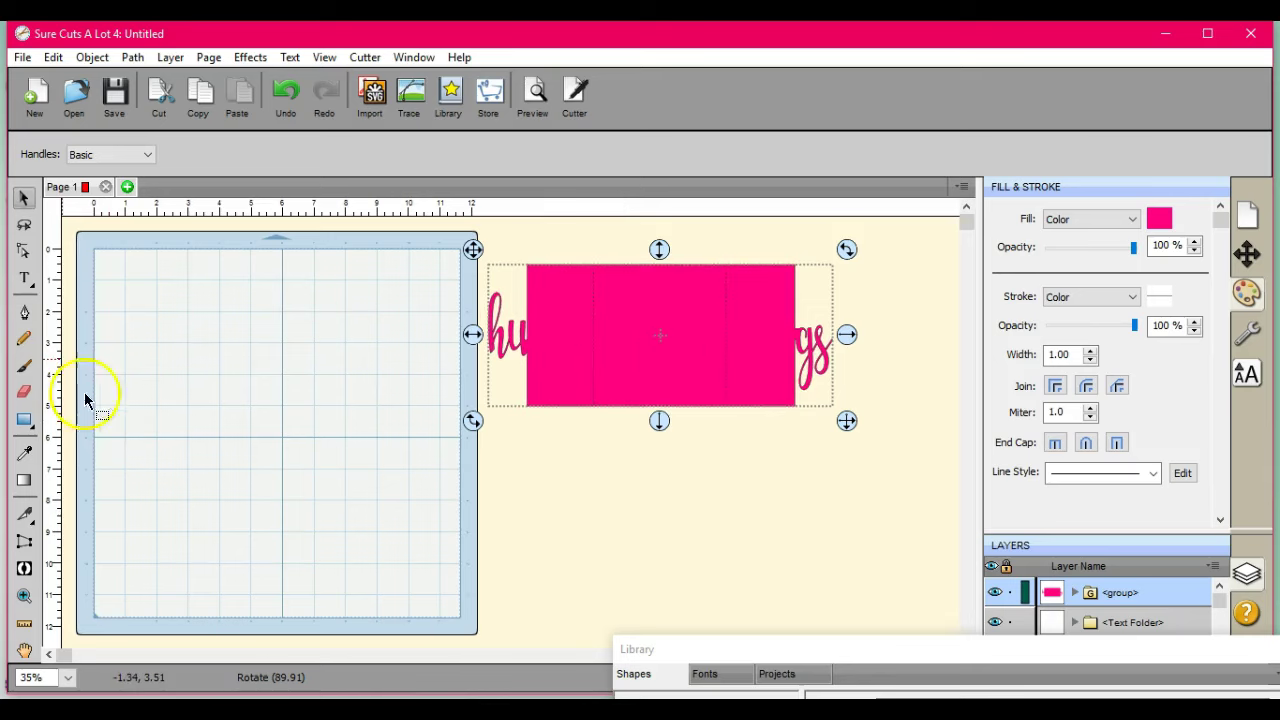
left_click(23, 279)
left_click(135, 424)
type("hu")
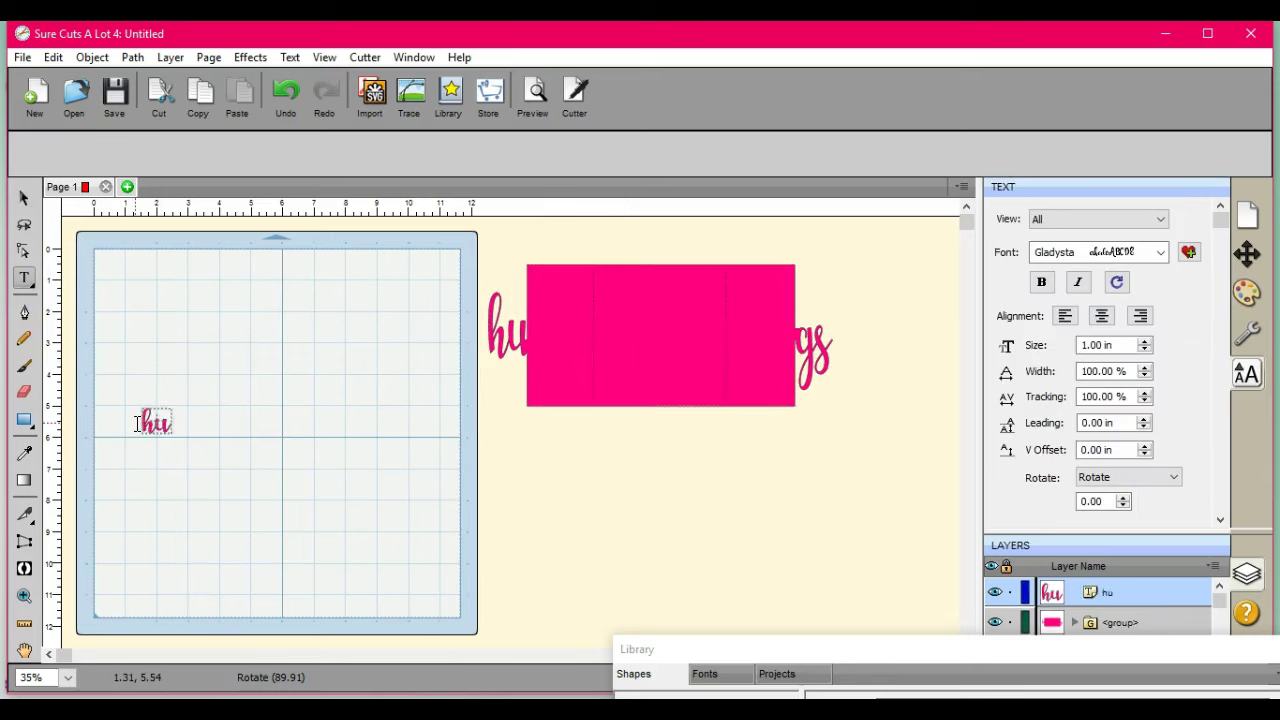
left_click(297, 429)
type("gs")
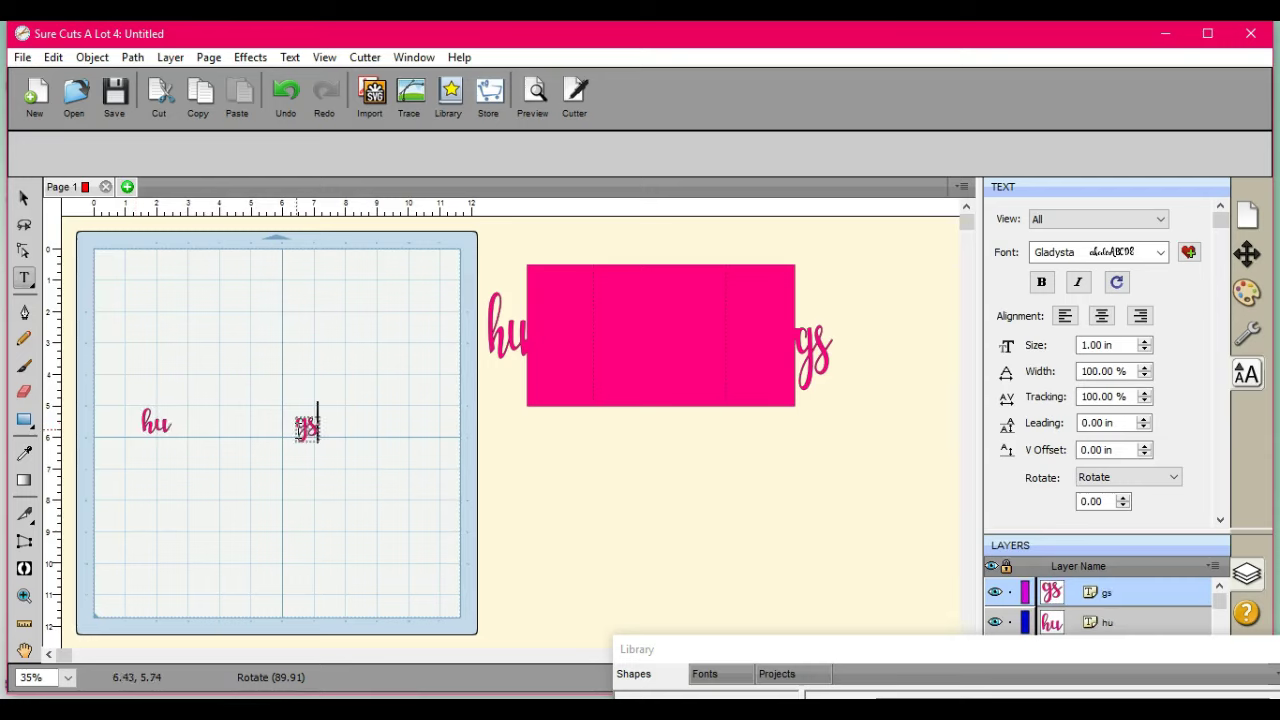
- Union each word's letters into a single path, first 'gs' then 'hu'
left_click(24, 200)
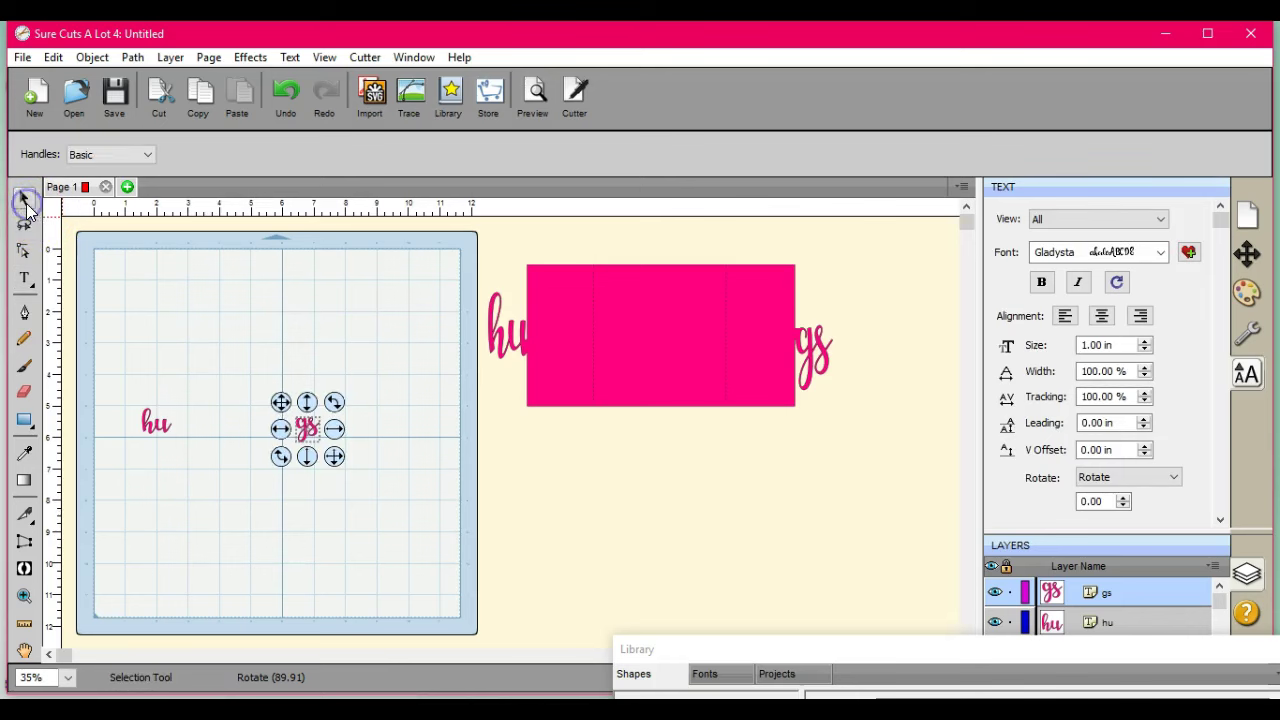
left_click(133, 57)
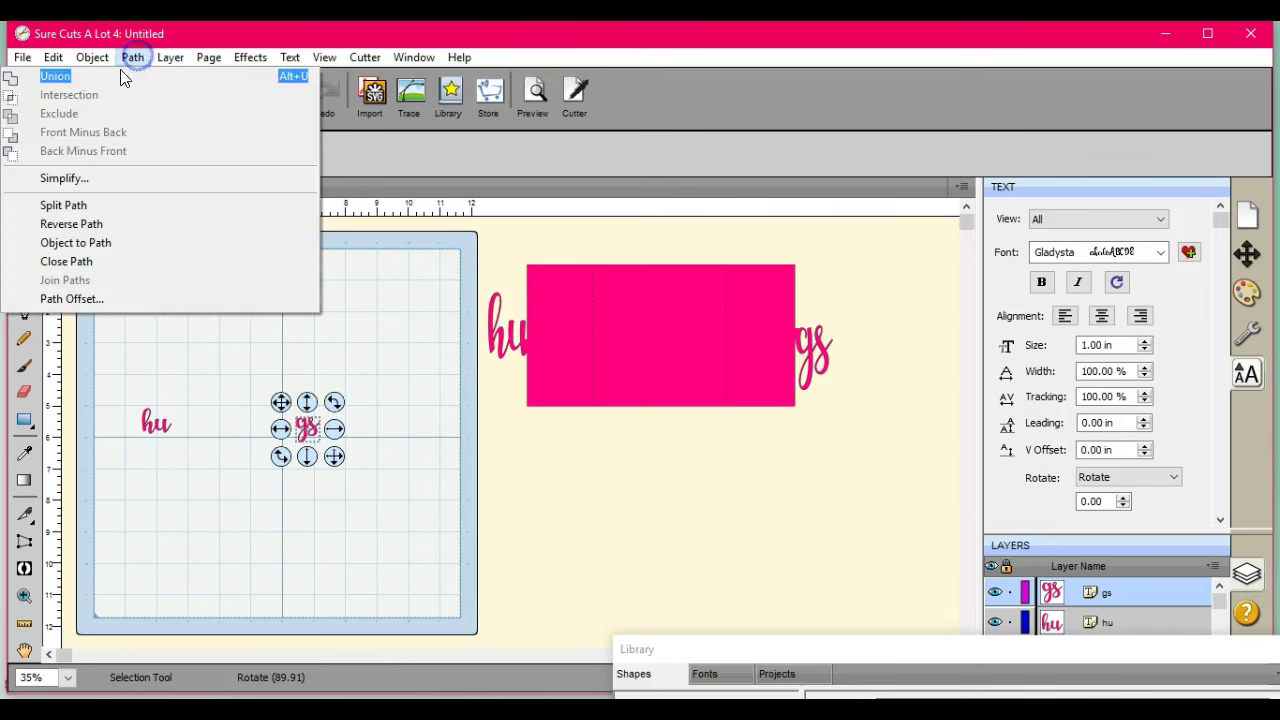
left_click(85, 76)
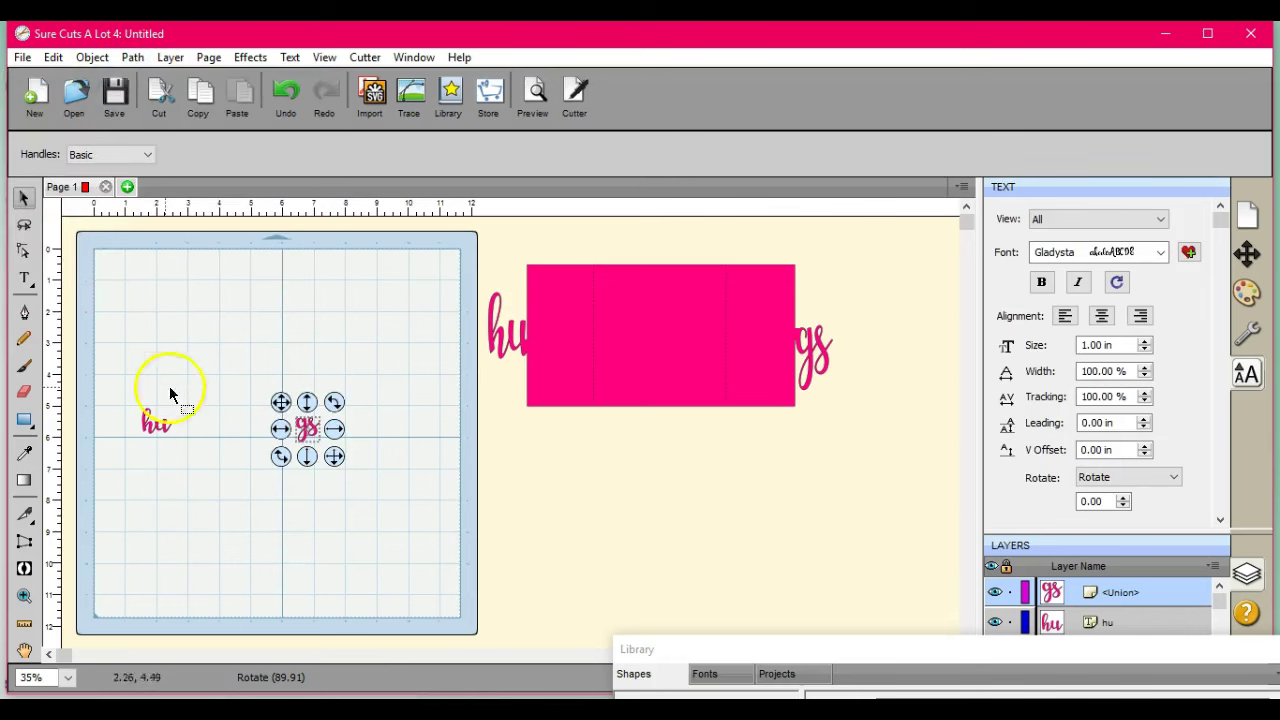
left_click_drag(120, 397, 240, 457)
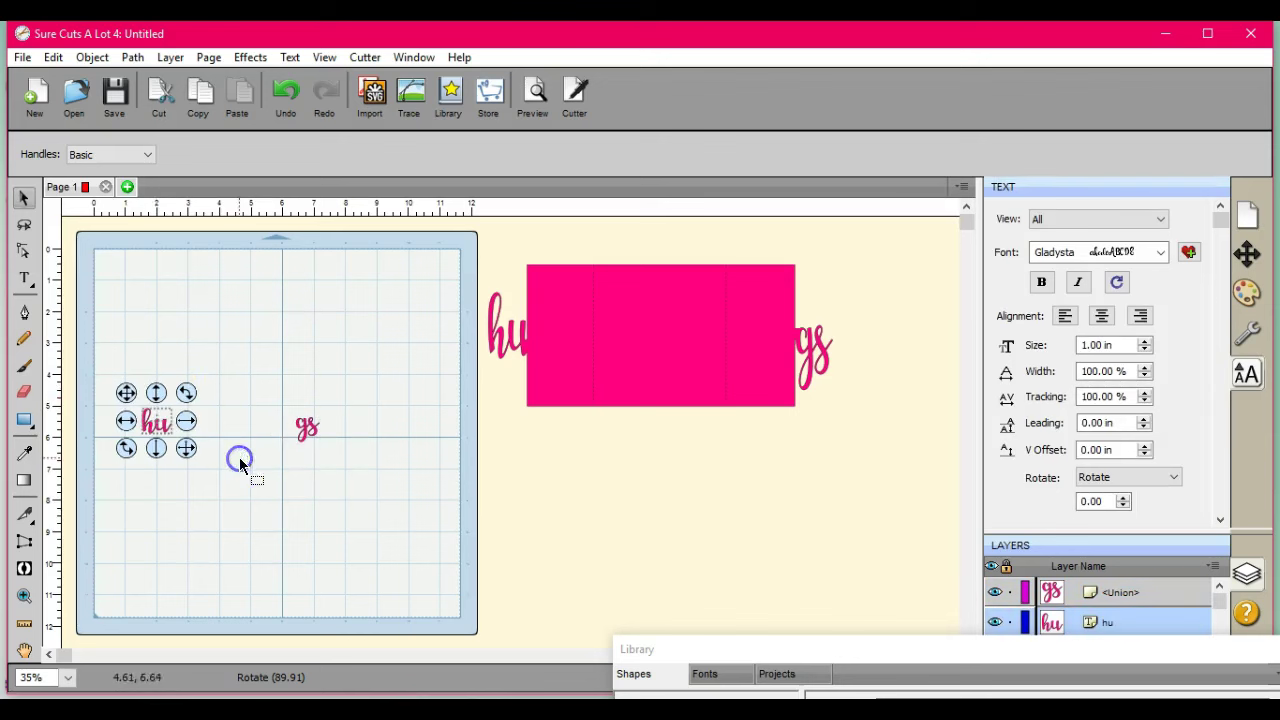
left_click(133, 57)
left_click(97, 79)
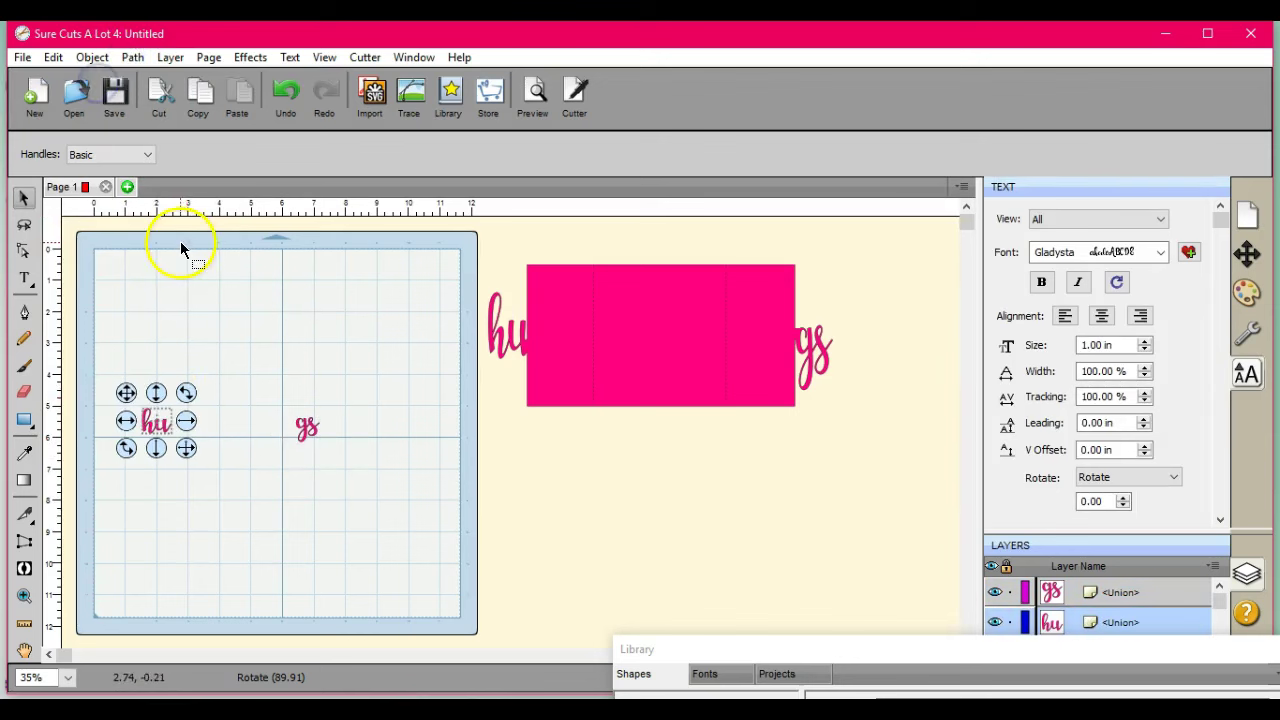
left_click(265, 457)
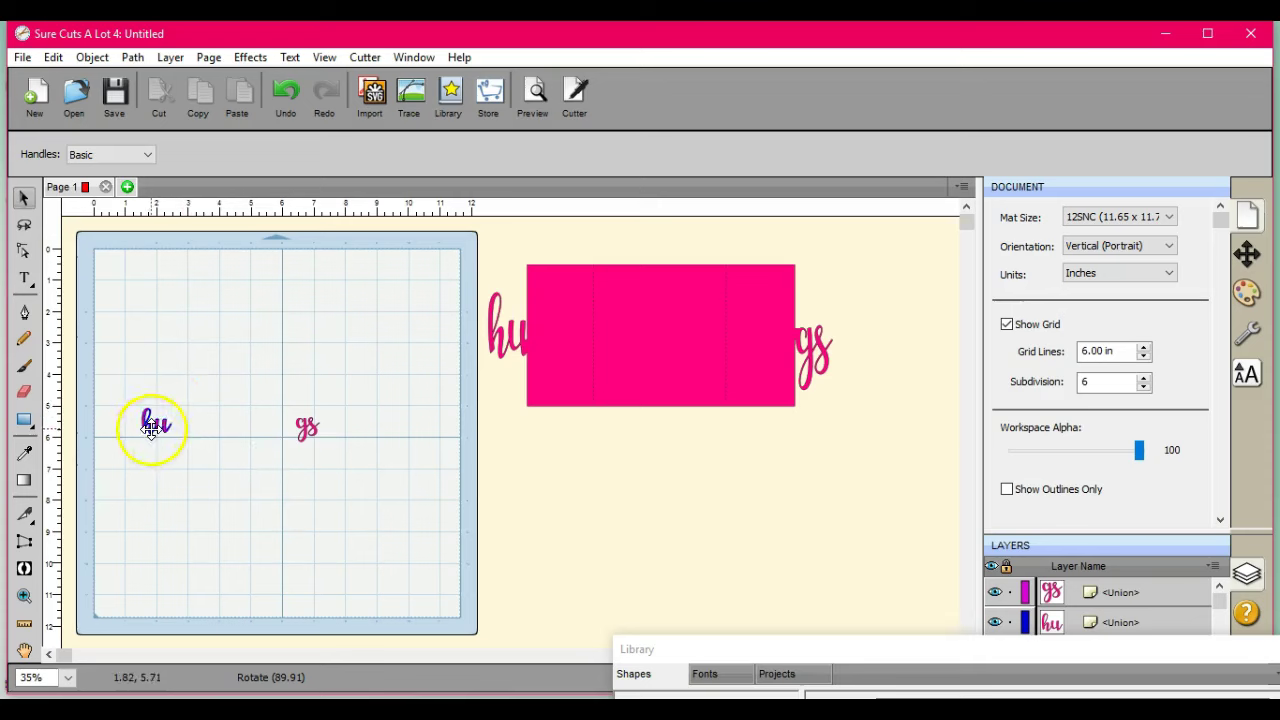
- Move the 'hu' and 'gs' lettering lower on the mat
left_click_drag(150, 428, 119, 508)
left_click(309, 429)
left_click_drag(309, 429, 366, 544)
- Add a Rectangle Horizontal shape, sized about 7.994 × 4.5 in, at the mat's top
left_click(792, 657)
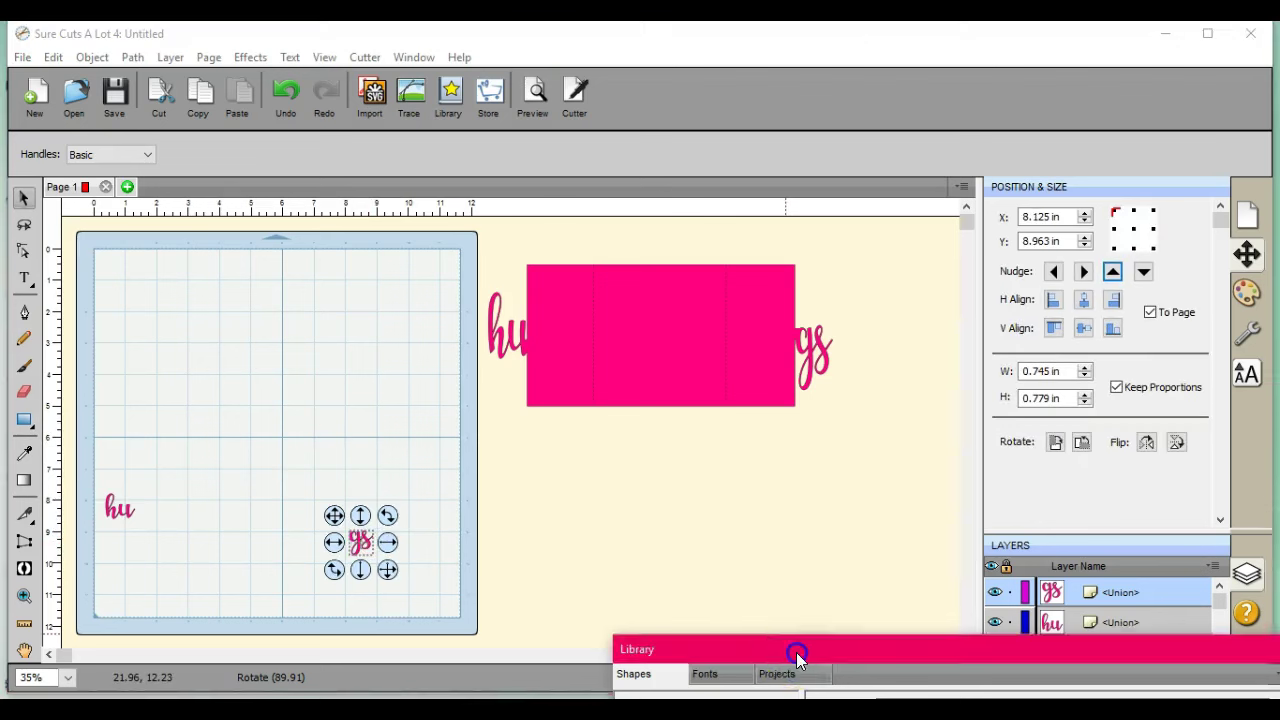
left_click_drag(797, 655, 692, 249)
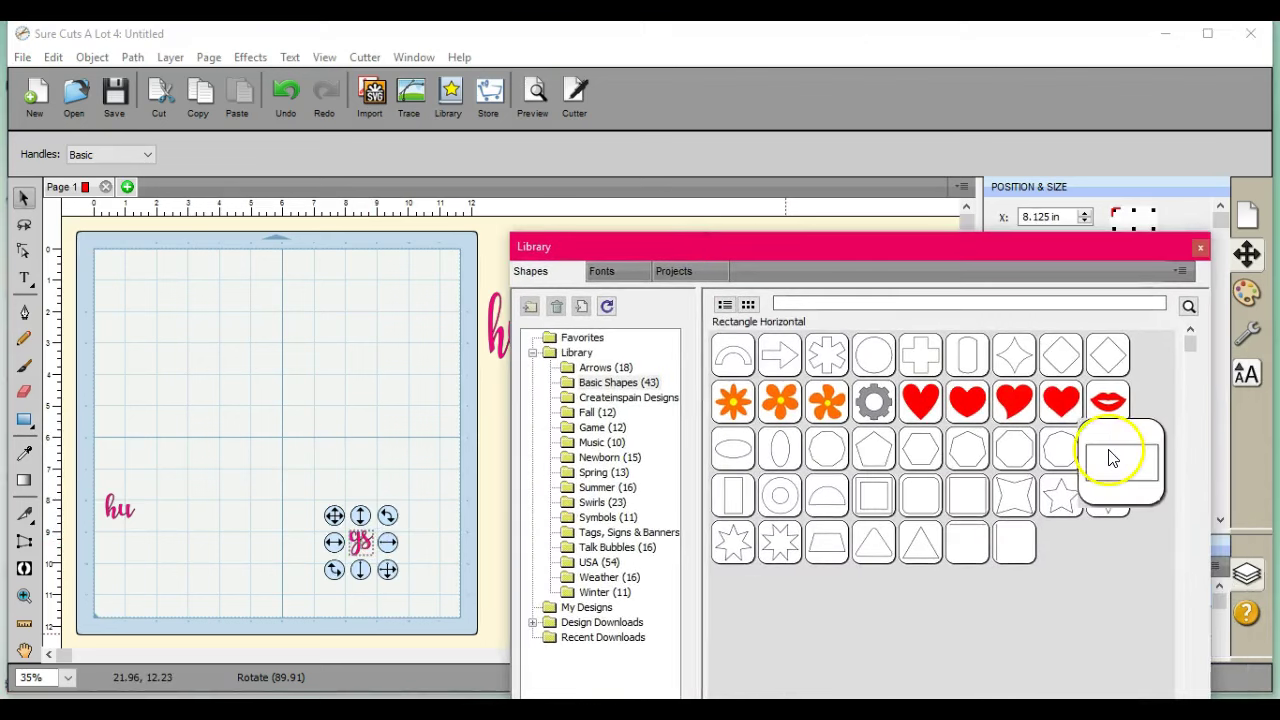
double_click(1110, 458)
left_click_drag(897, 243, 968, 585)
left_click_drag(164, 324, 102, 236)
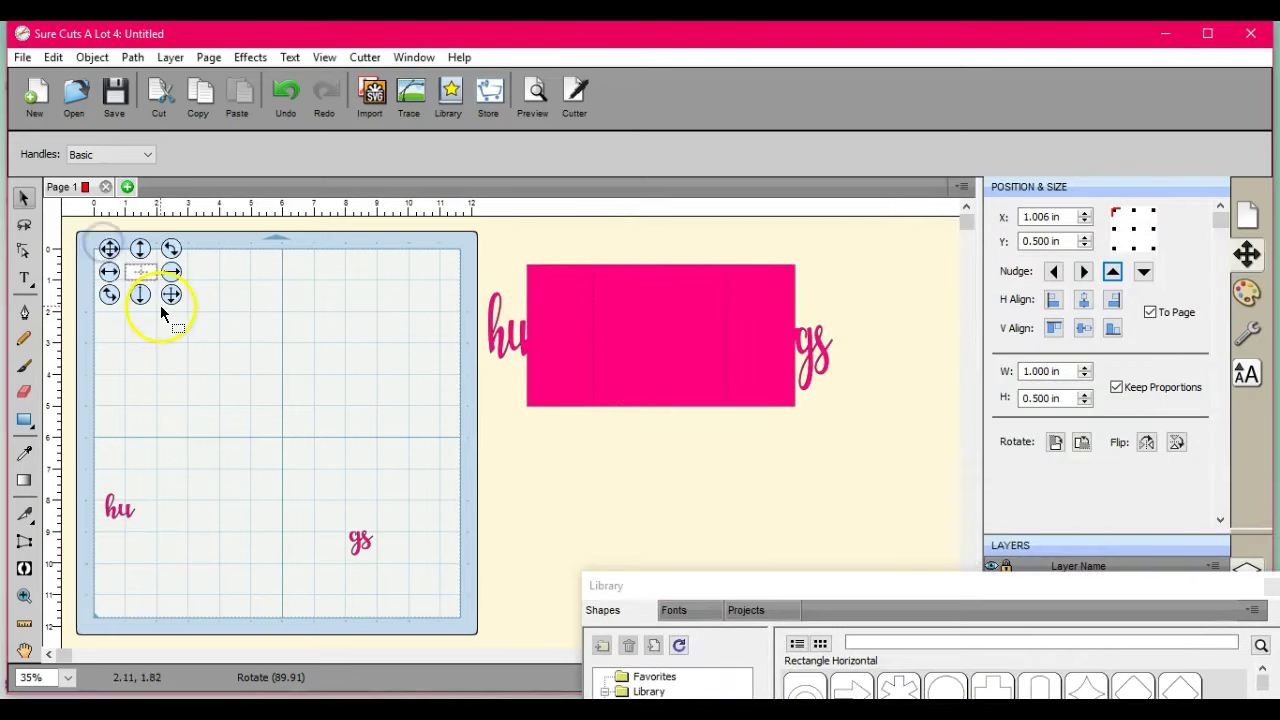
left_click_drag(169, 294, 389, 420)
left_click_drag(323, 365, 348, 368)
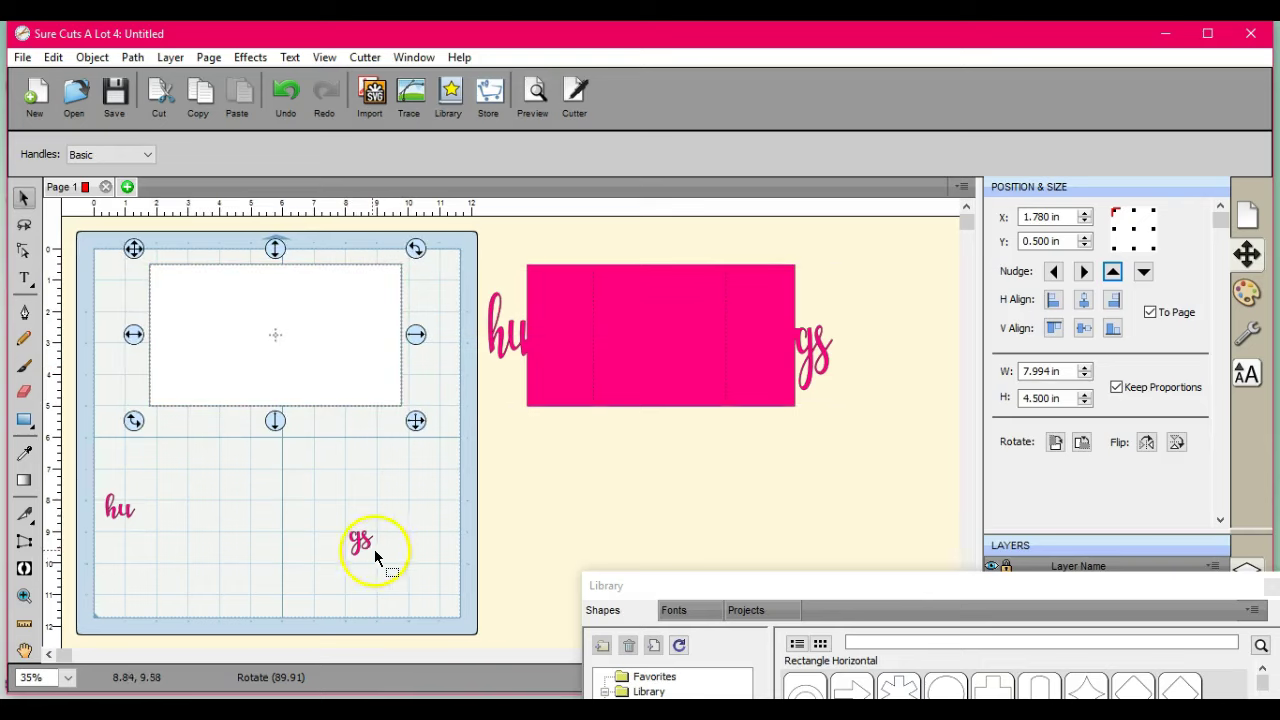
- Set 'hu' beside 'gs', scale both up together, then move 'hu' onto the rectangle's left edge
left_click_drag(362, 548, 254, 491)
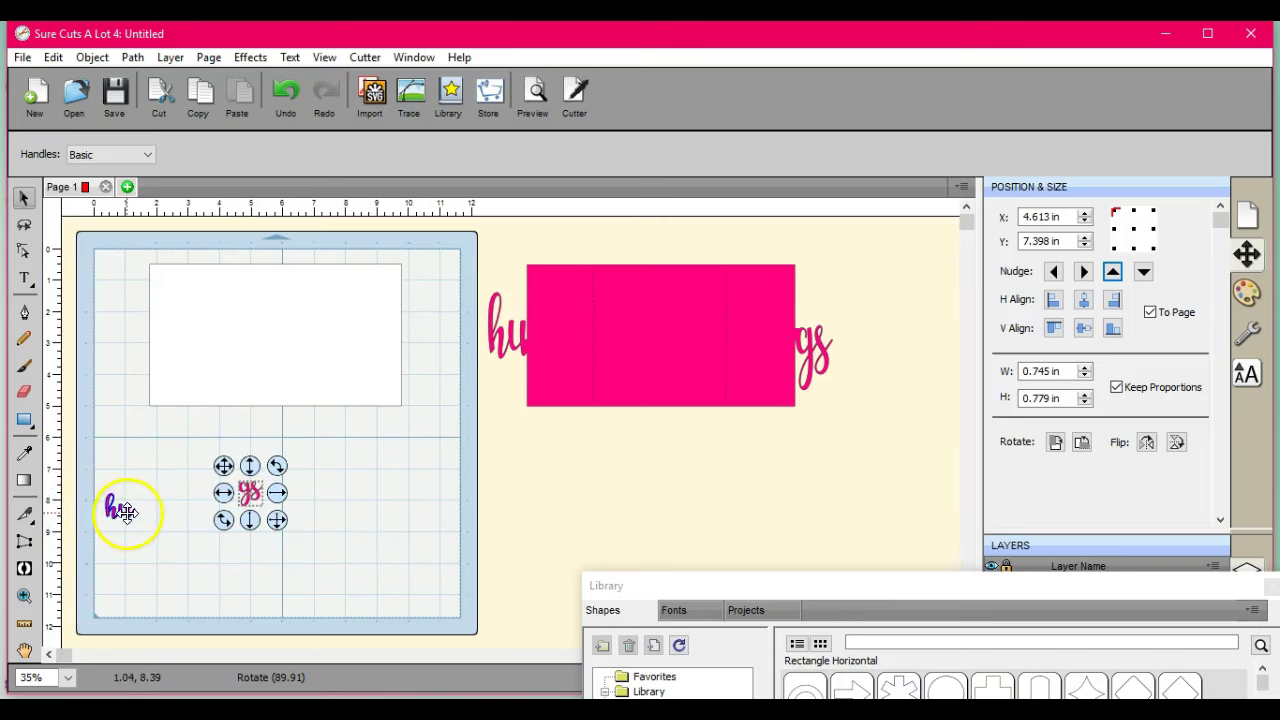
left_click_drag(126, 518, 232, 487)
left_click(152, 450)
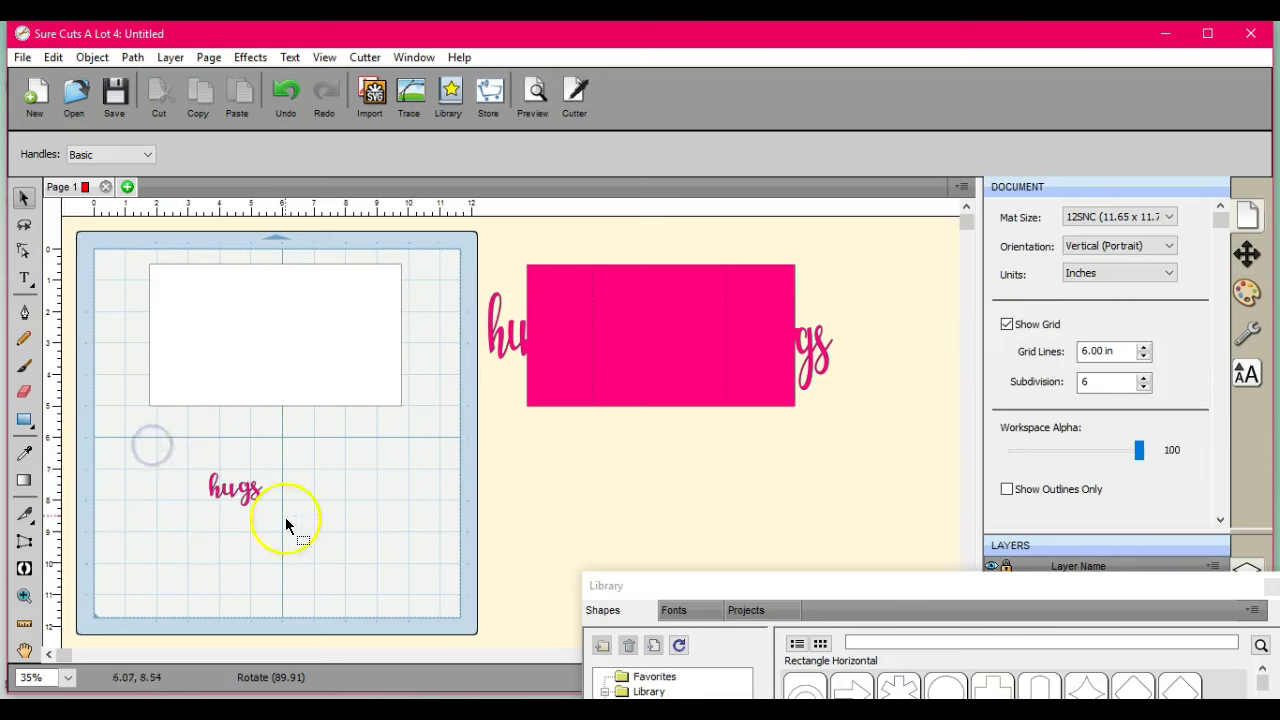
left_click_drag(166, 434, 342, 568)
left_click_drag(277, 523, 328, 578)
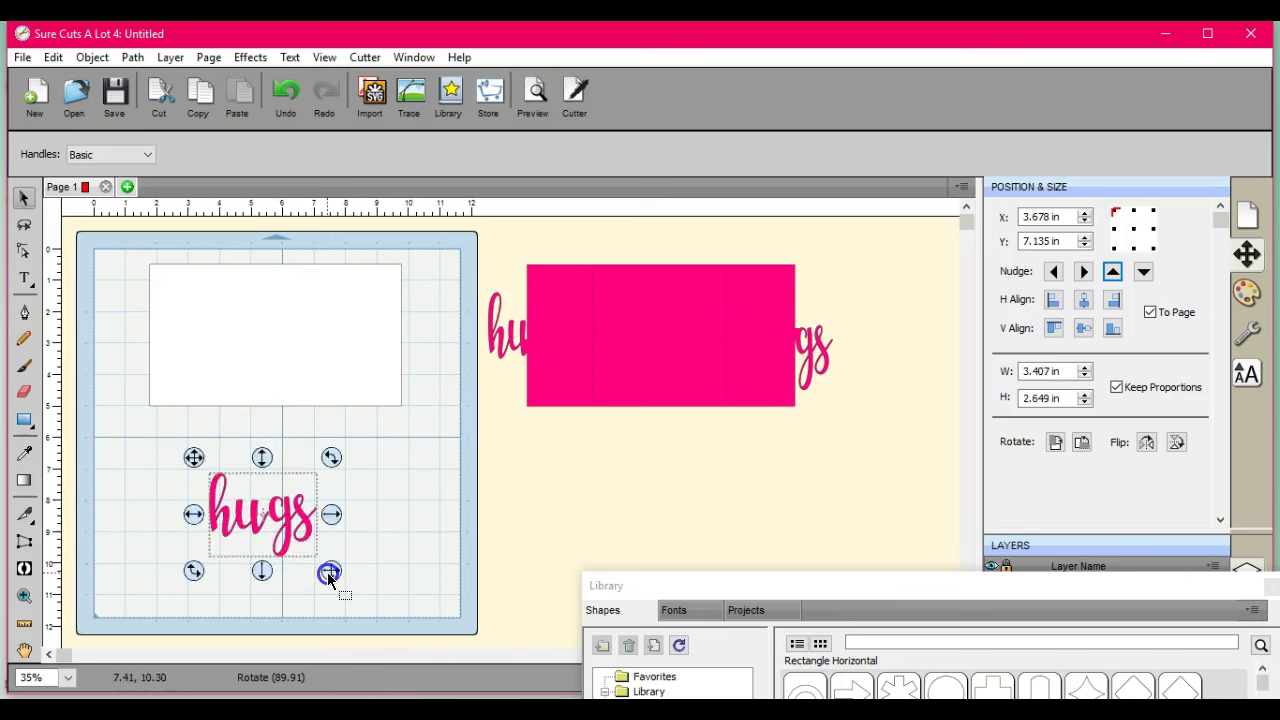
left_click(388, 524)
left_click_drag(257, 514, 146, 332)
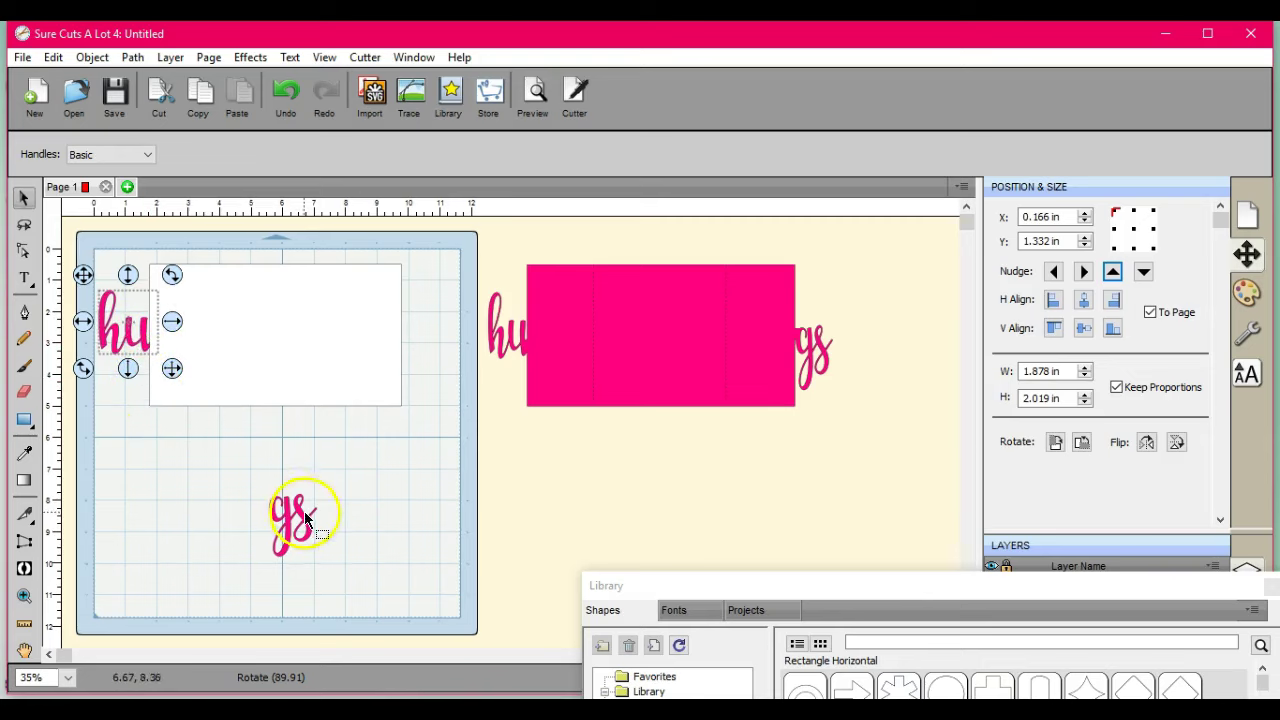
- Place 'gs' on the rectangle's right edge level with 'hu', nudged right to X 9.871 in
left_click_drag(298, 513, 434, 342)
left_click_drag(434, 342, 432, 342)
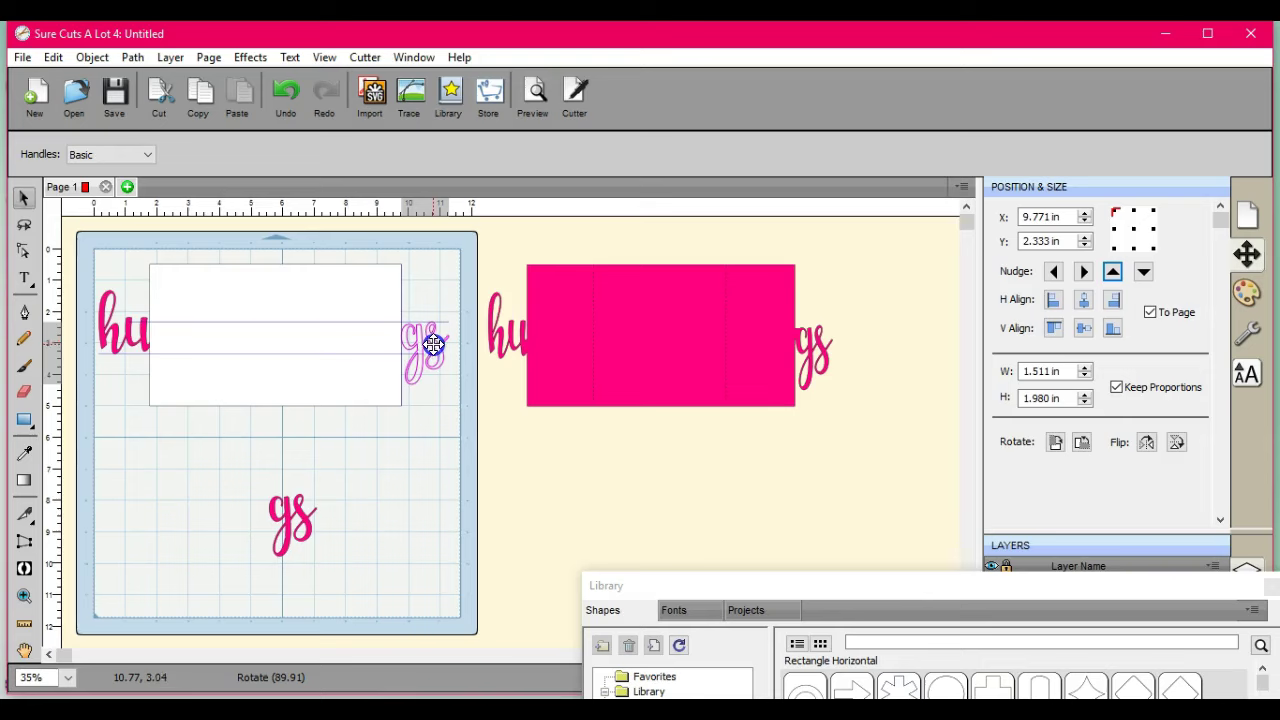
left_click_drag(433, 344, 385, 334)
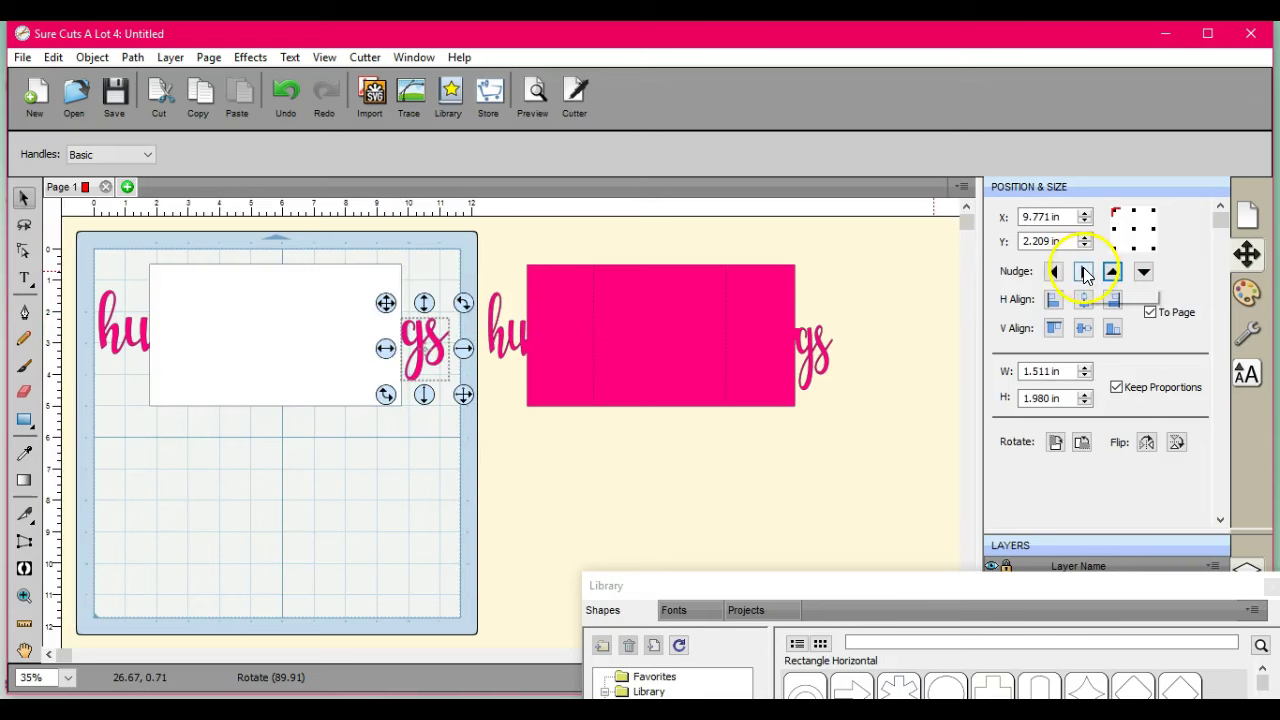
left_click(1085, 272)
left_click(1085, 272)
left_click(1085, 272)
left_click(1085, 272)
left_click(1085, 272)
left_click(1085, 272)
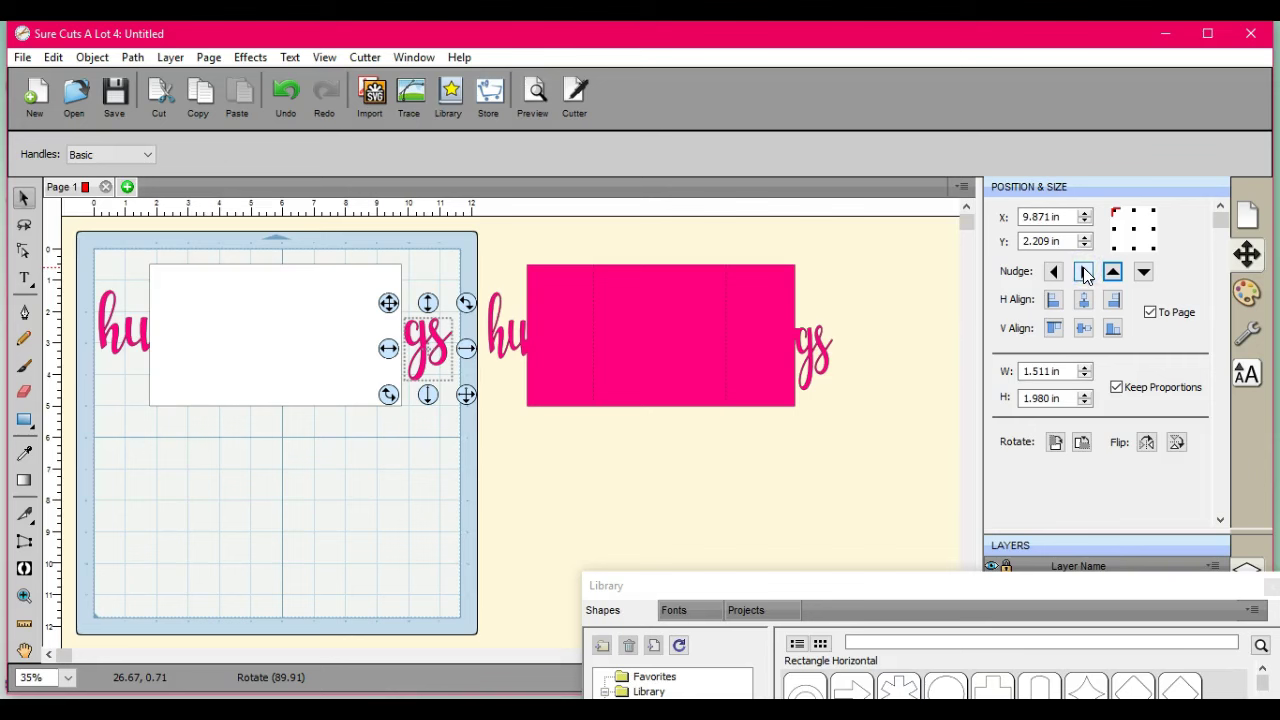
- Add a small horizontal rectangle, delete the extra copy, and move it onto 'hu' at X 1.542 in
left_click_drag(858, 592, 853, 329)
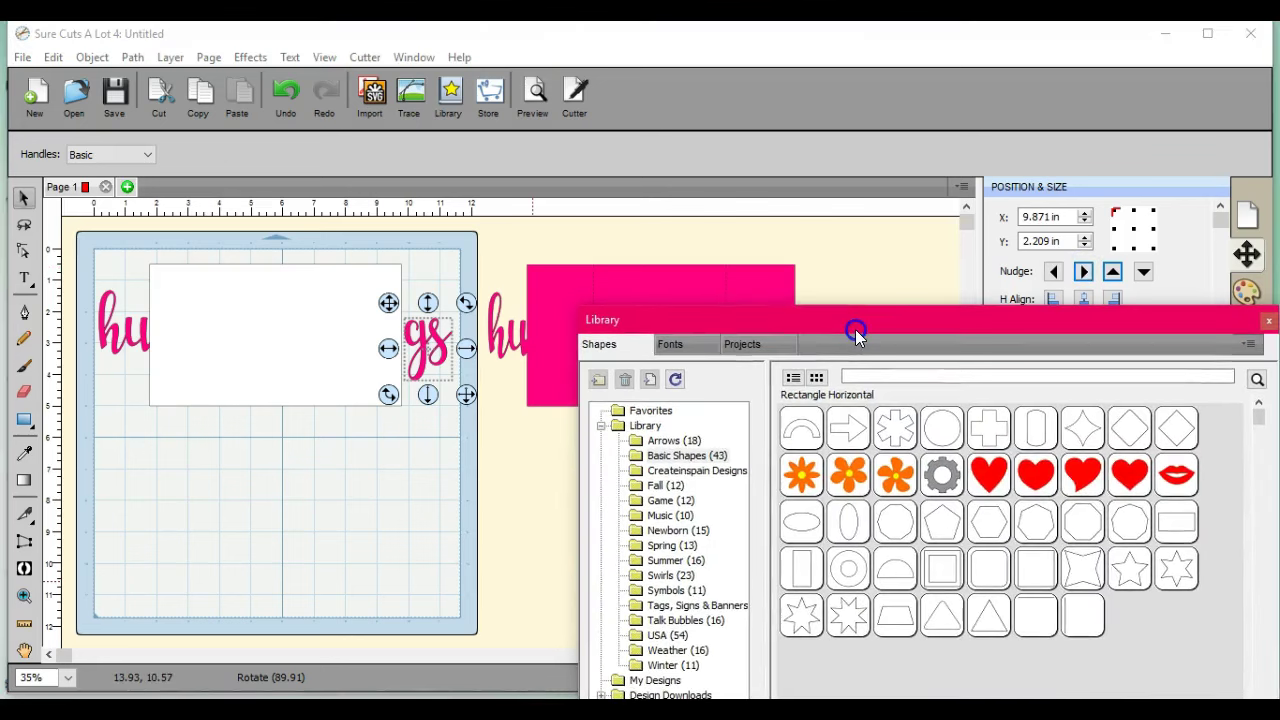
double_click(1182, 533)
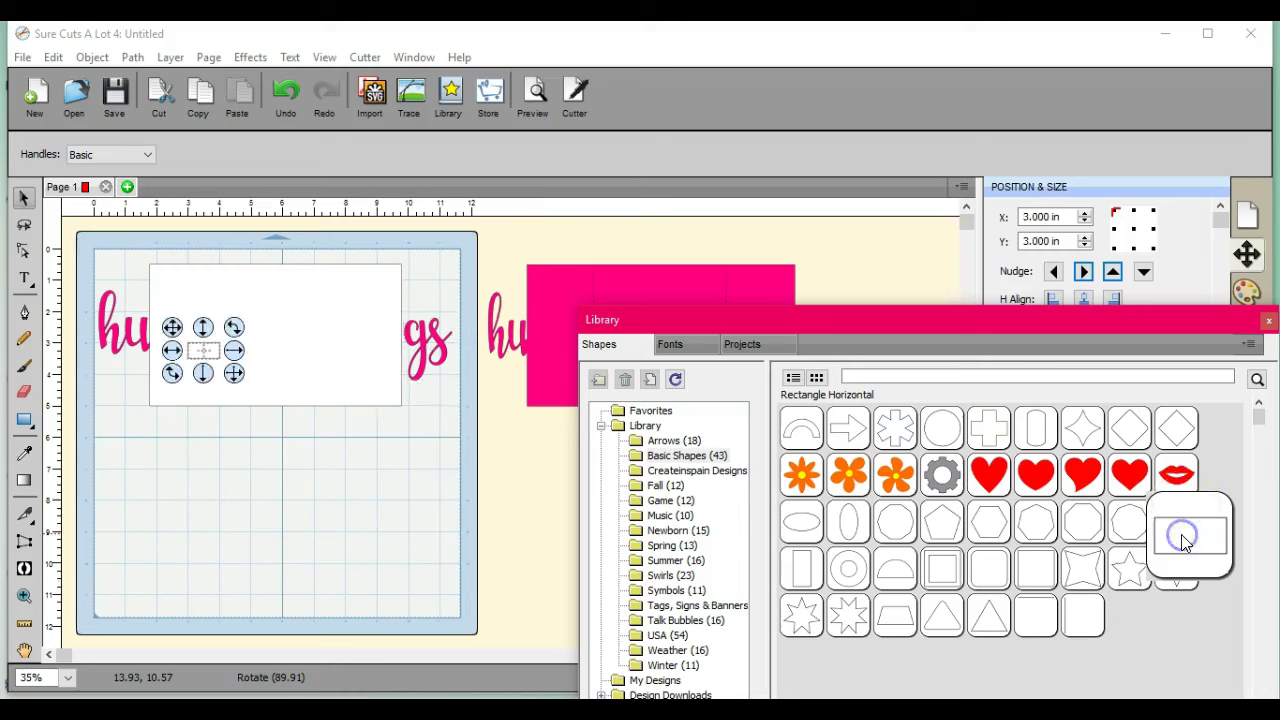
left_click(175, 345)
left_click_drag(175, 345, 170, 372)
left_click(256, 520)
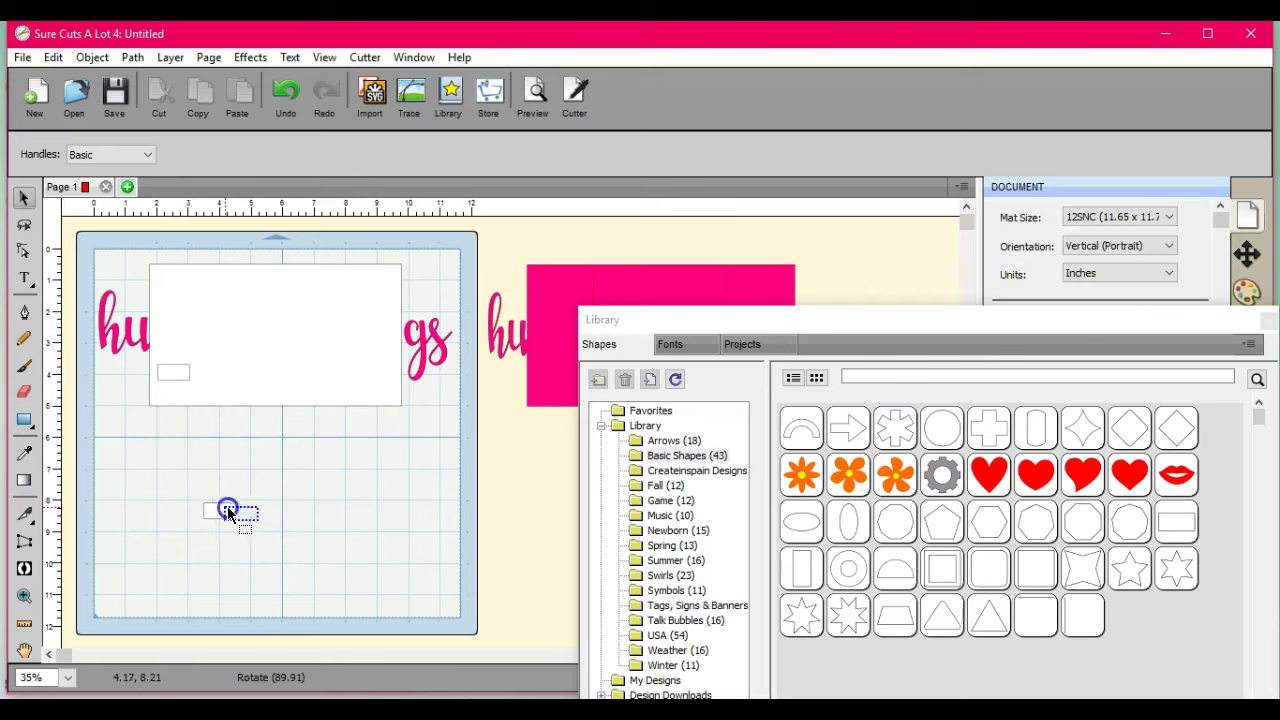
left_click(225, 511)
right_click(220, 509)
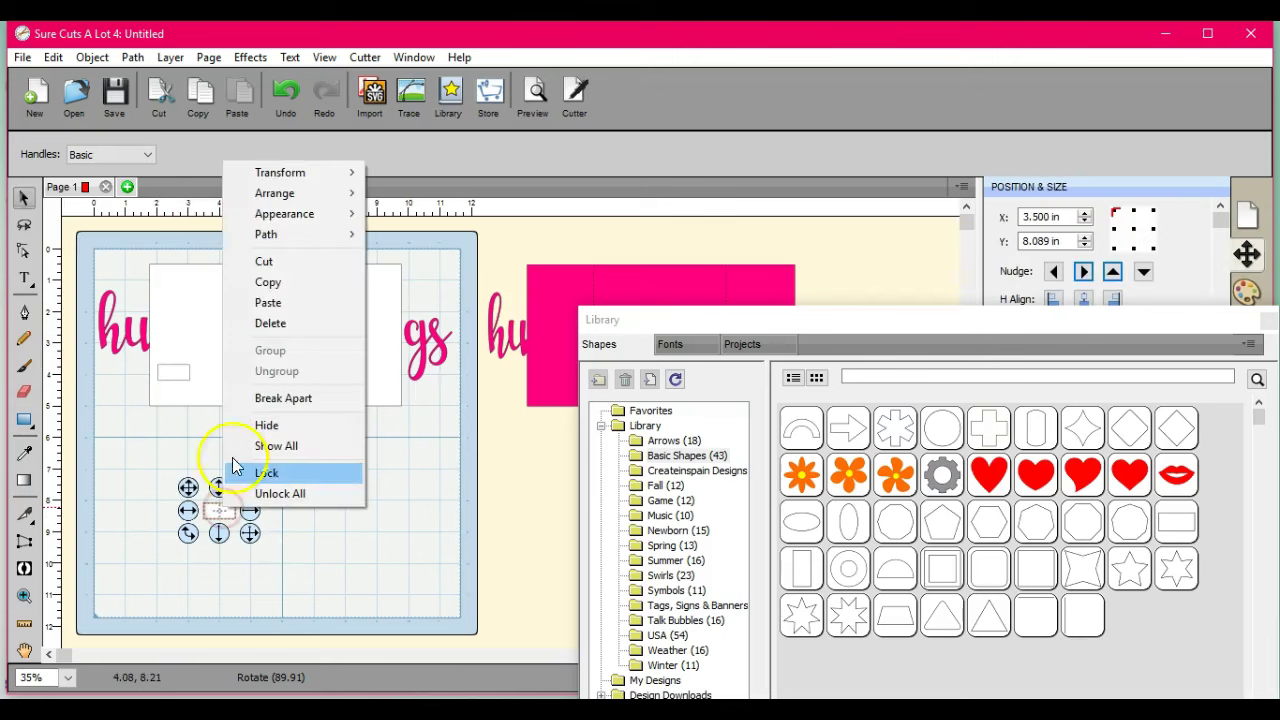
left_click(283, 331)
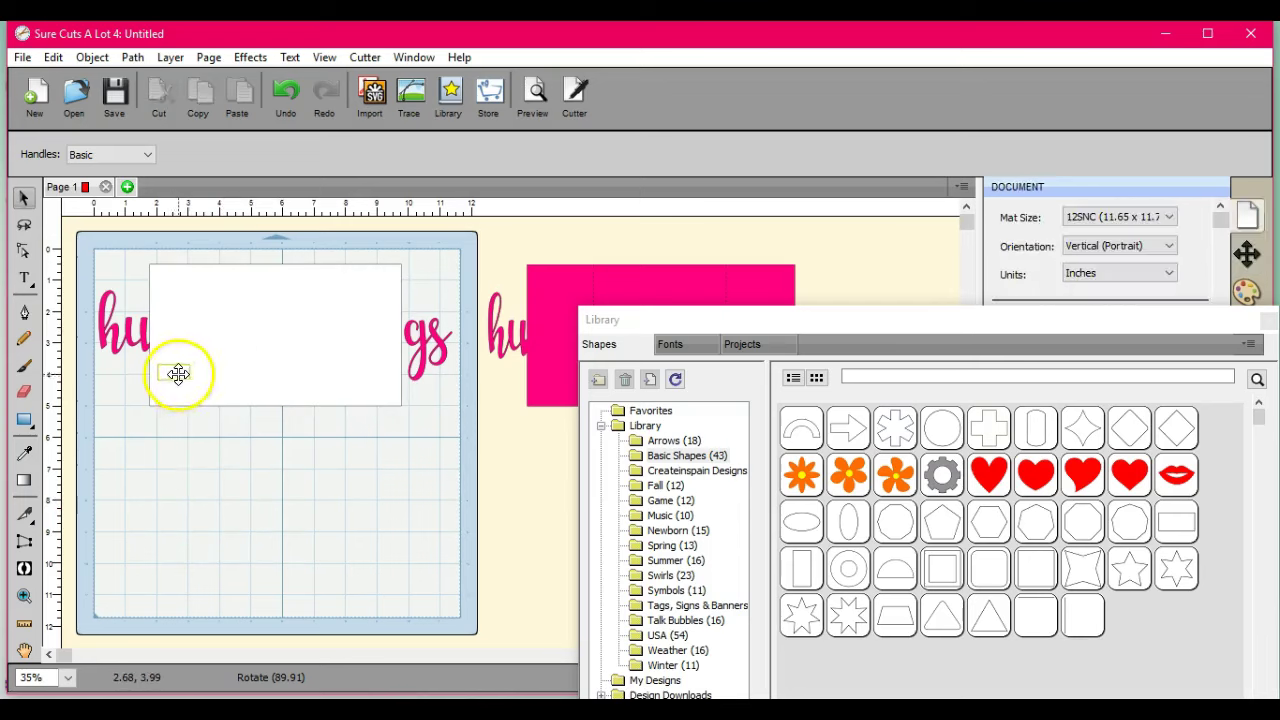
left_click_drag(178, 374, 164, 317)
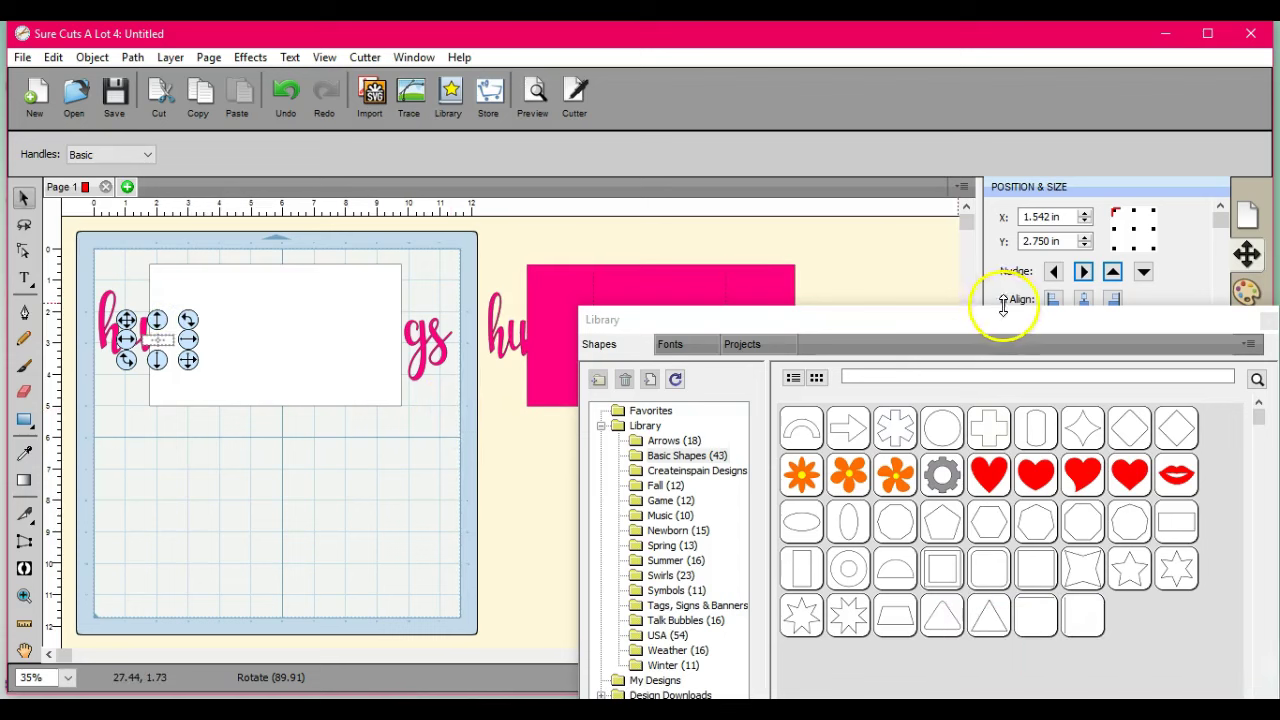
- Nudge the connector up and right and stretch it taller, ending at X 1.632, Y 2.750 in
left_click_drag(1000, 325, 1034, 579)
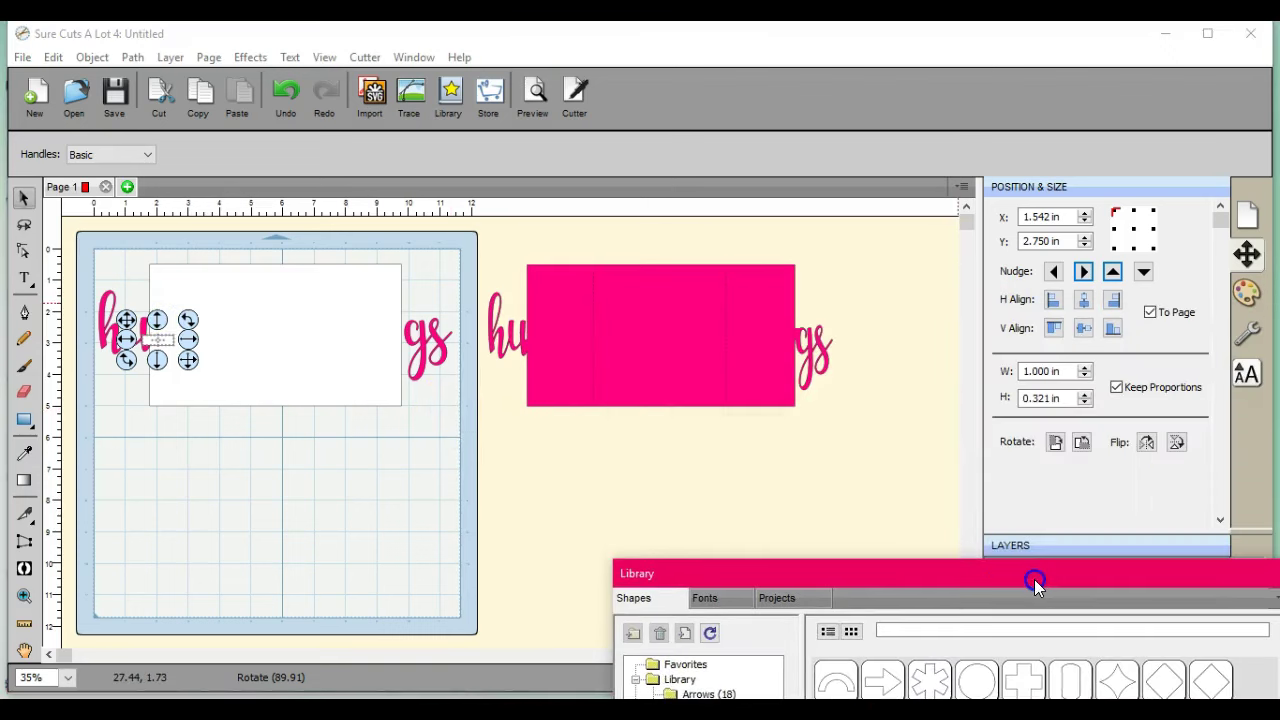
left_click(1113, 273)
left_click(1113, 273)
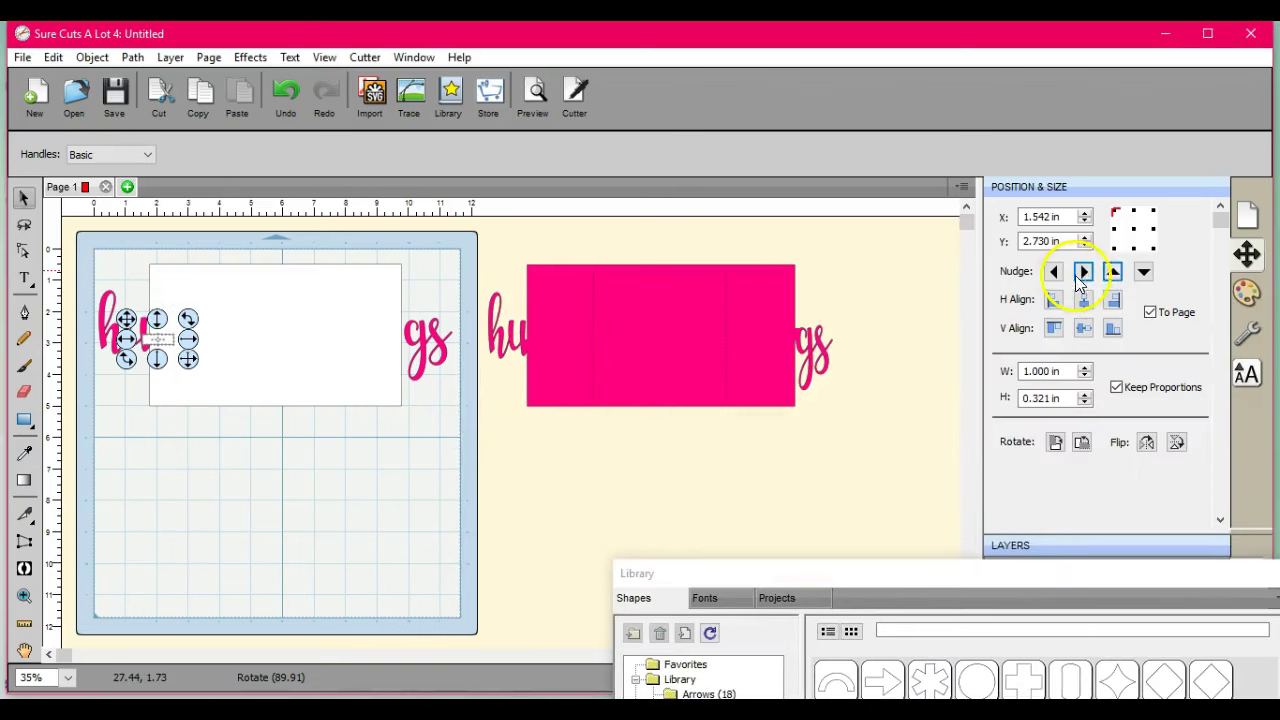
left_click(1084, 274)
left_click(1084, 273)
left_click(1084, 273)
left_click(1084, 273)
left_click(1084, 273)
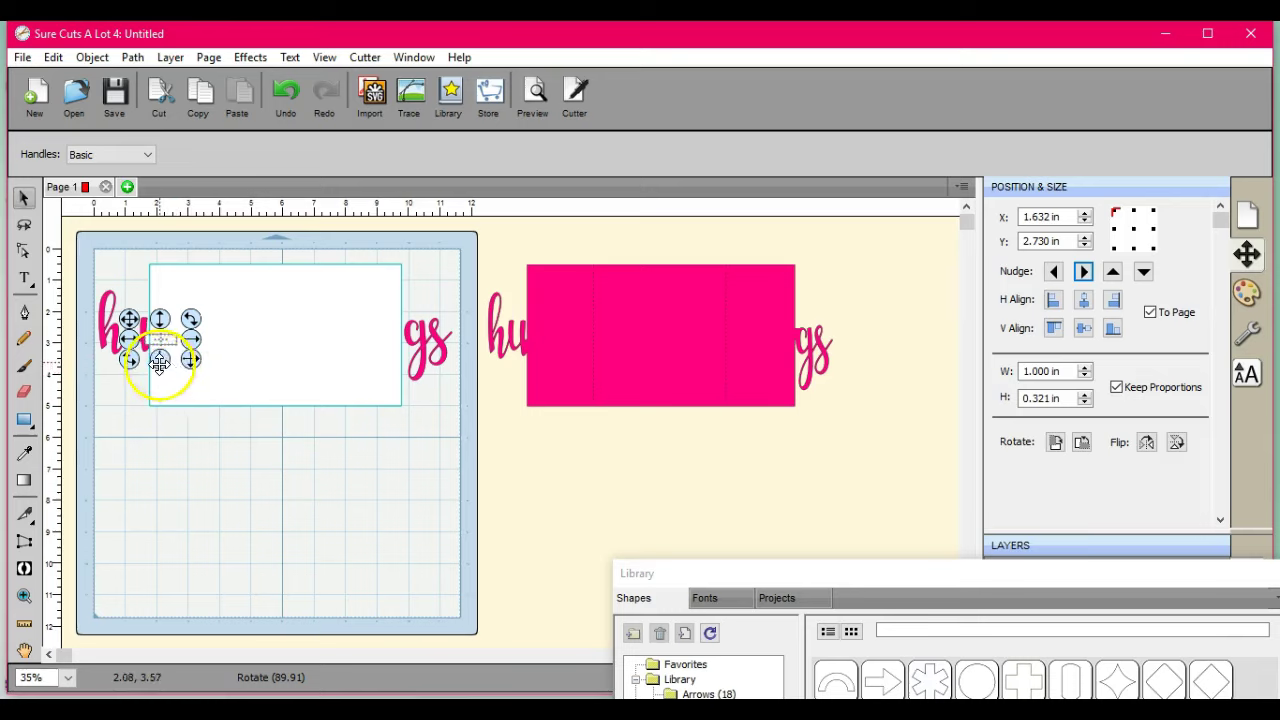
left_click_drag(160, 360, 159, 358)
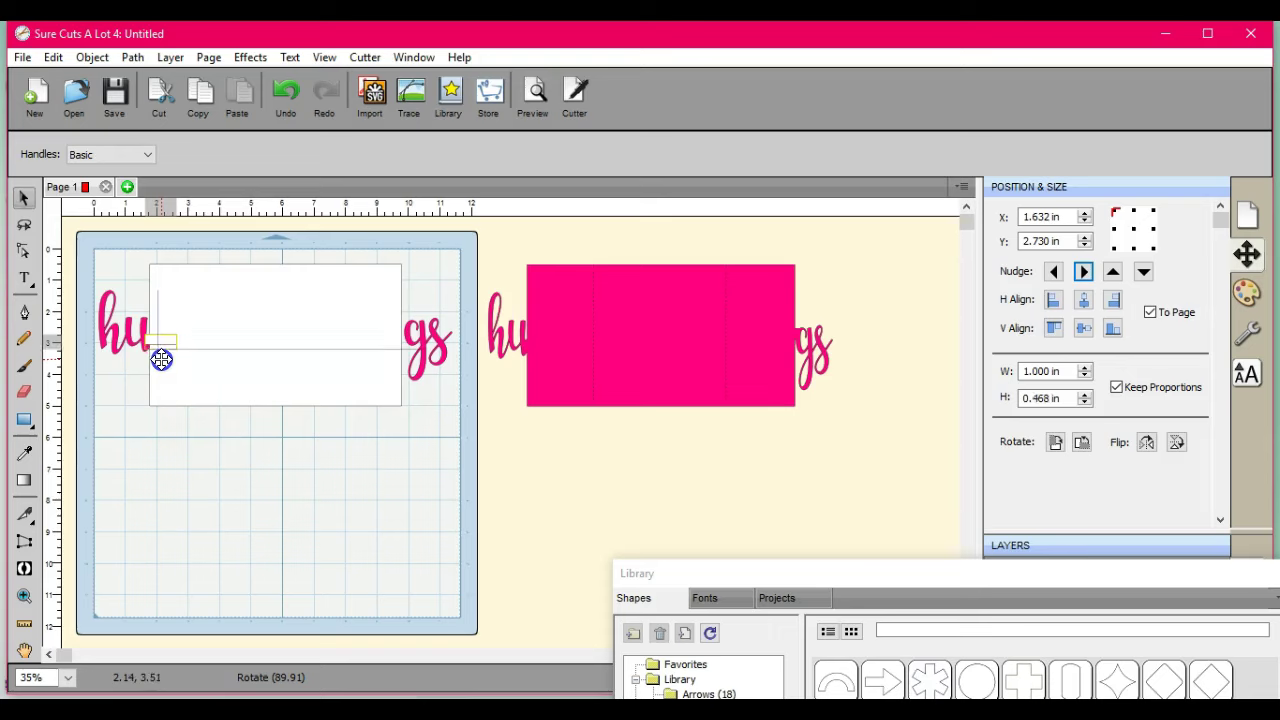
left_click_drag(161, 359, 160, 358)
left_click_drag(166, 300, 162, 317)
left_click(342, 469)
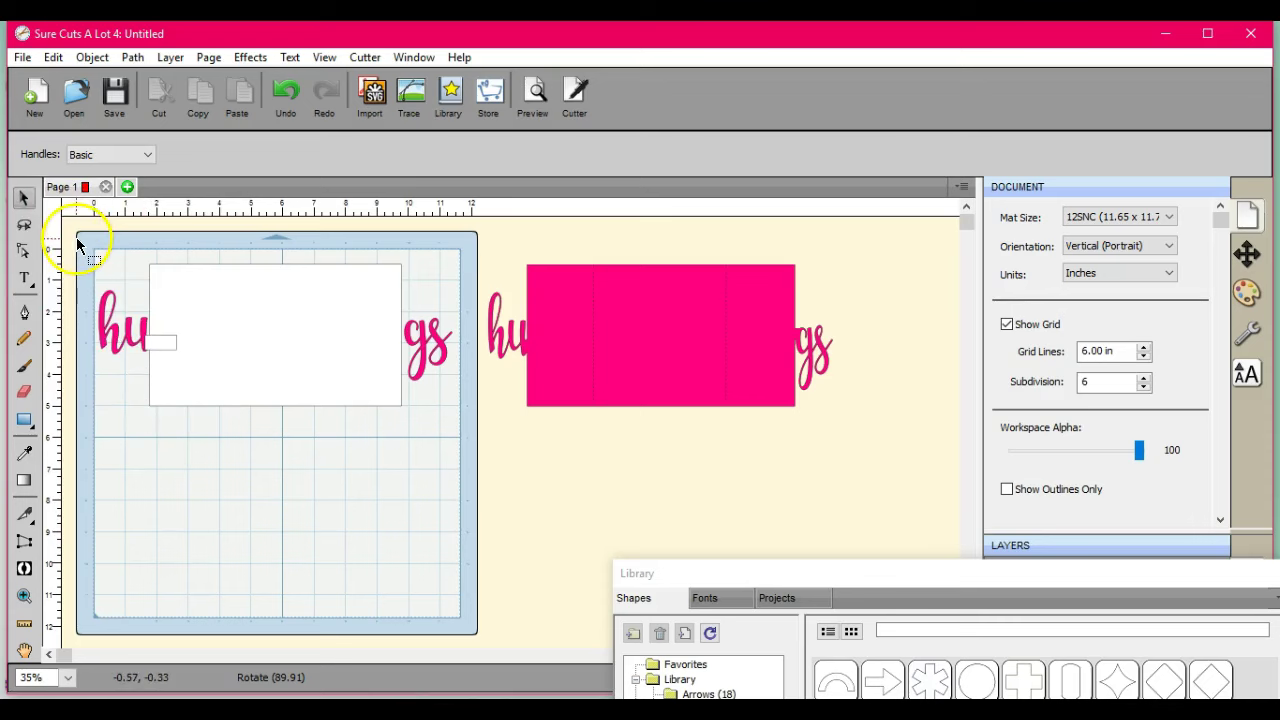
- Duplicate the left connector with Object > Duplicate set to 2 columns
left_click(166, 346)
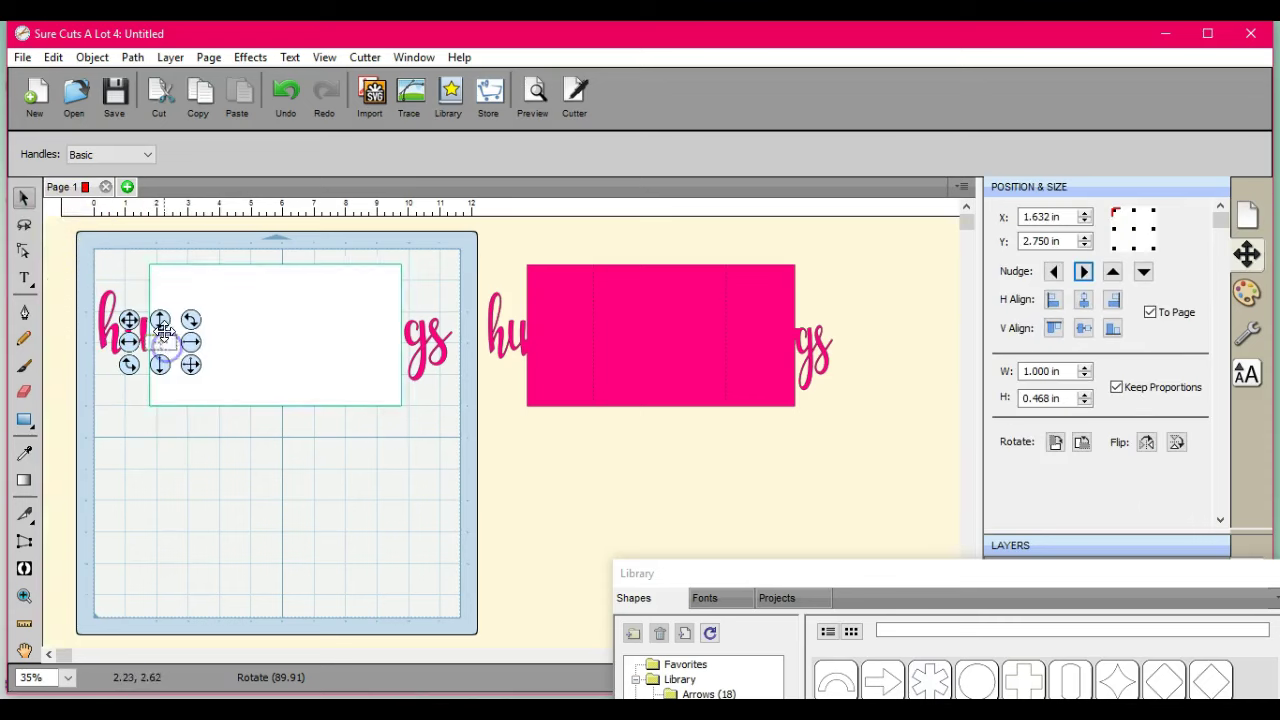
left_click(90, 57)
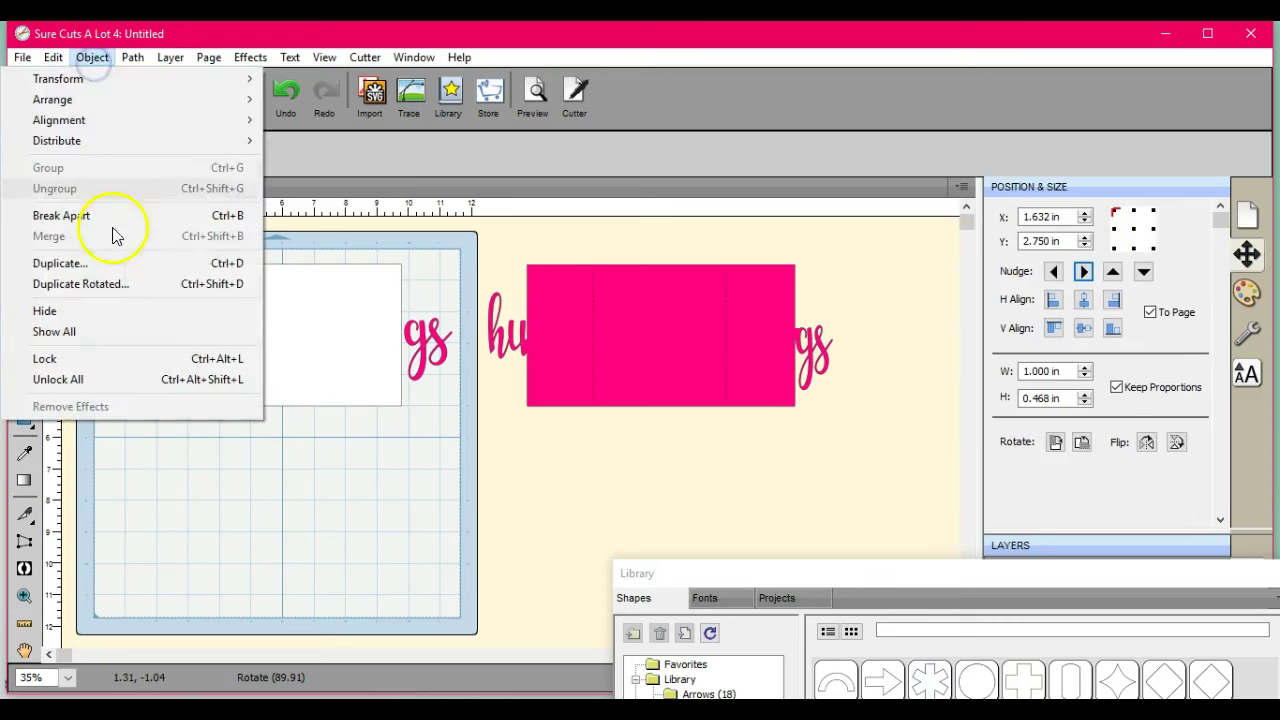
left_click(118, 262)
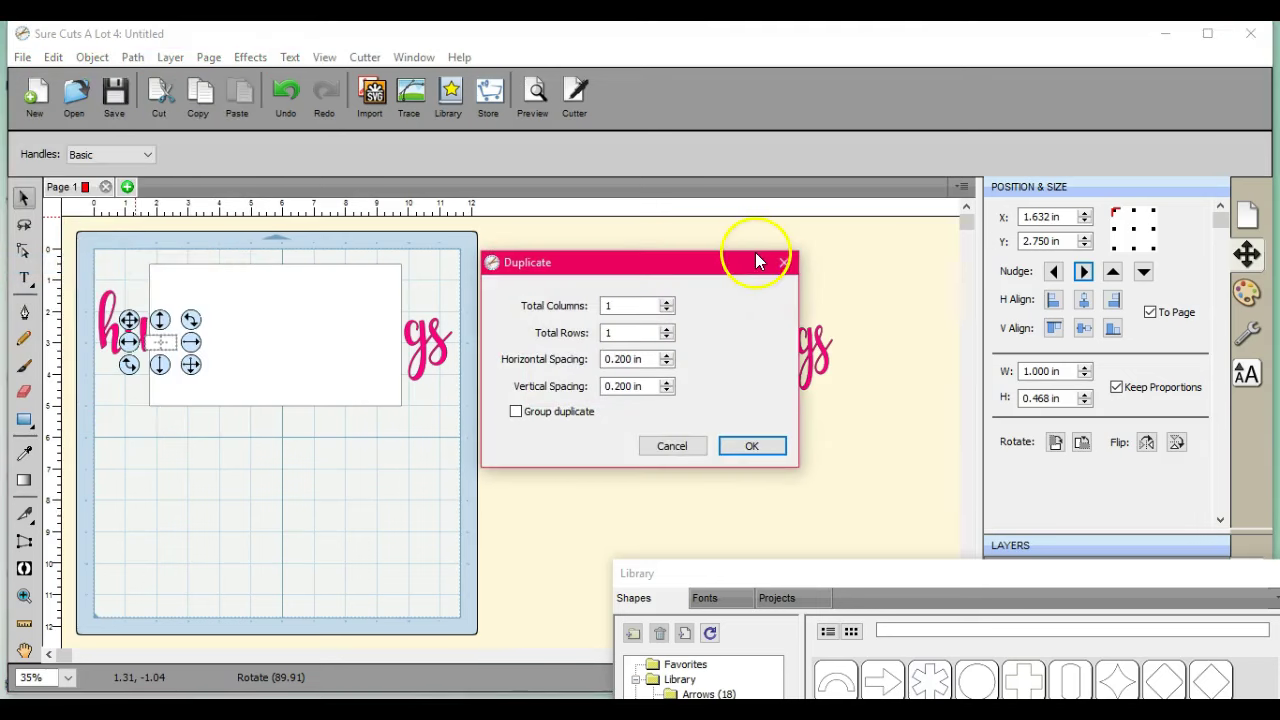
left_click(667, 302)
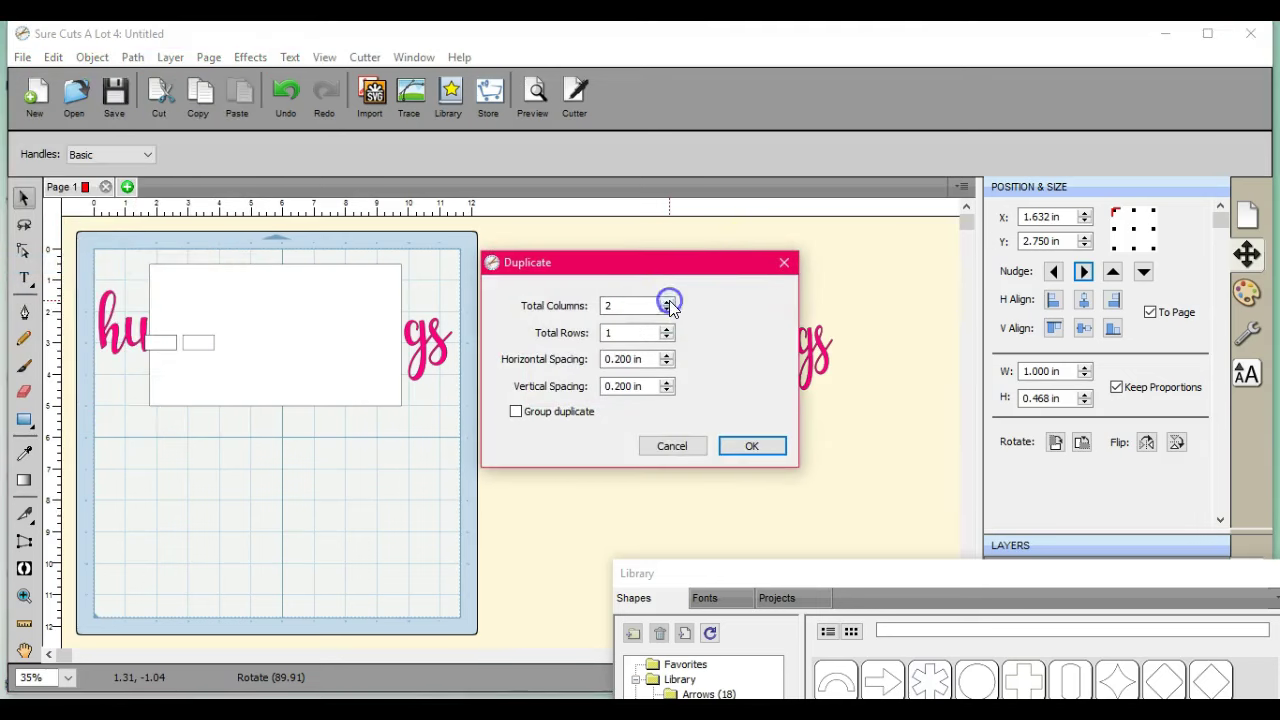
left_click(752, 446)
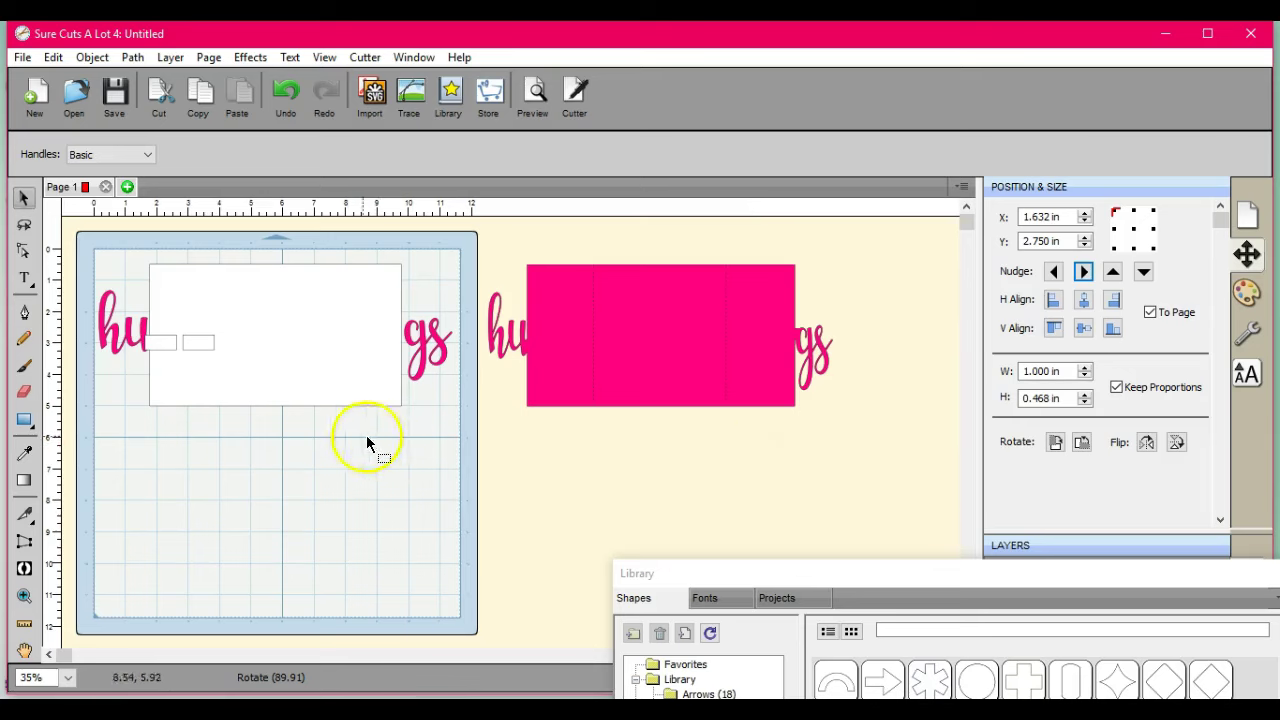
- Undo the accidental card move and drag the copied connector over to 'gs'
left_click_drag(257, 400, 206, 340)
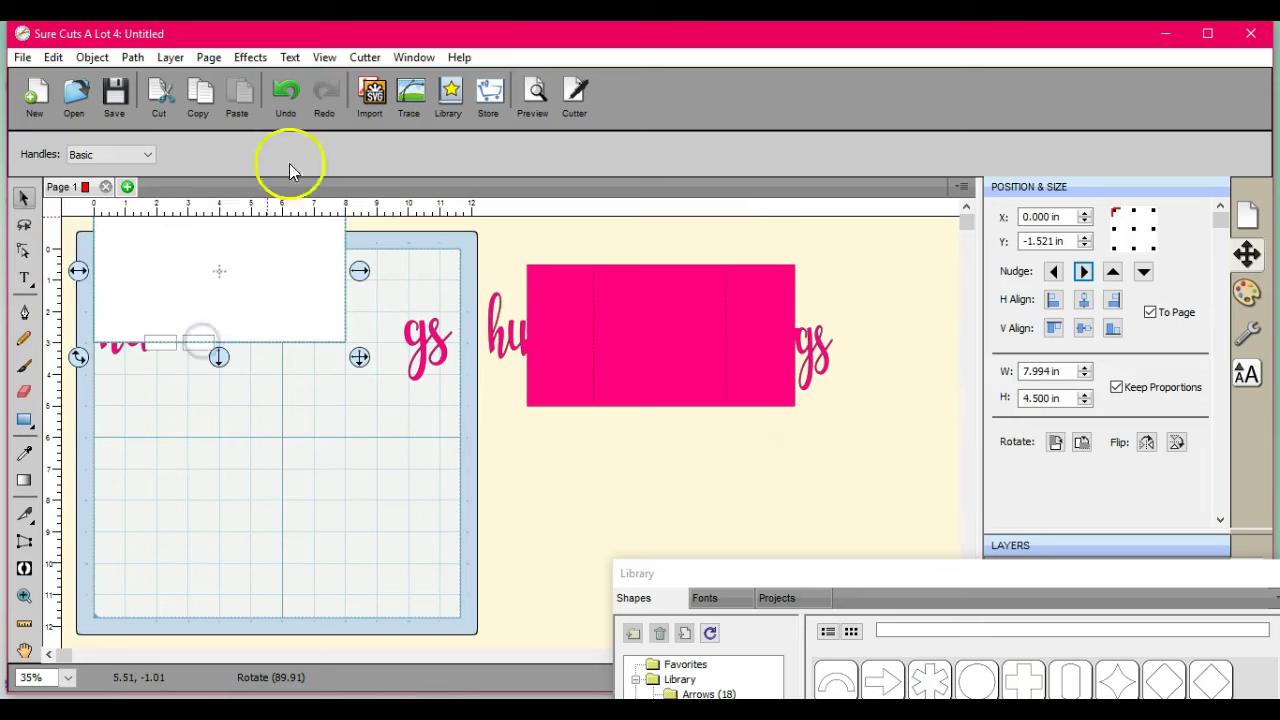
left_click(289, 86)
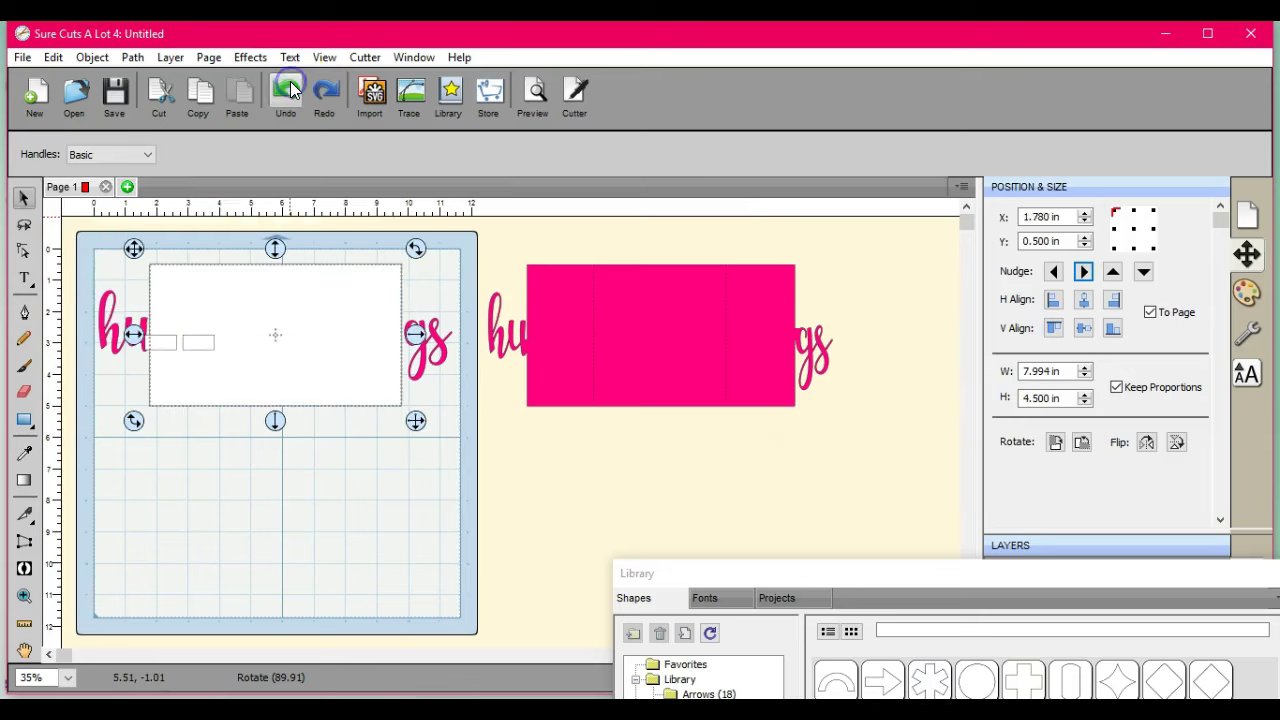
left_click(250, 517)
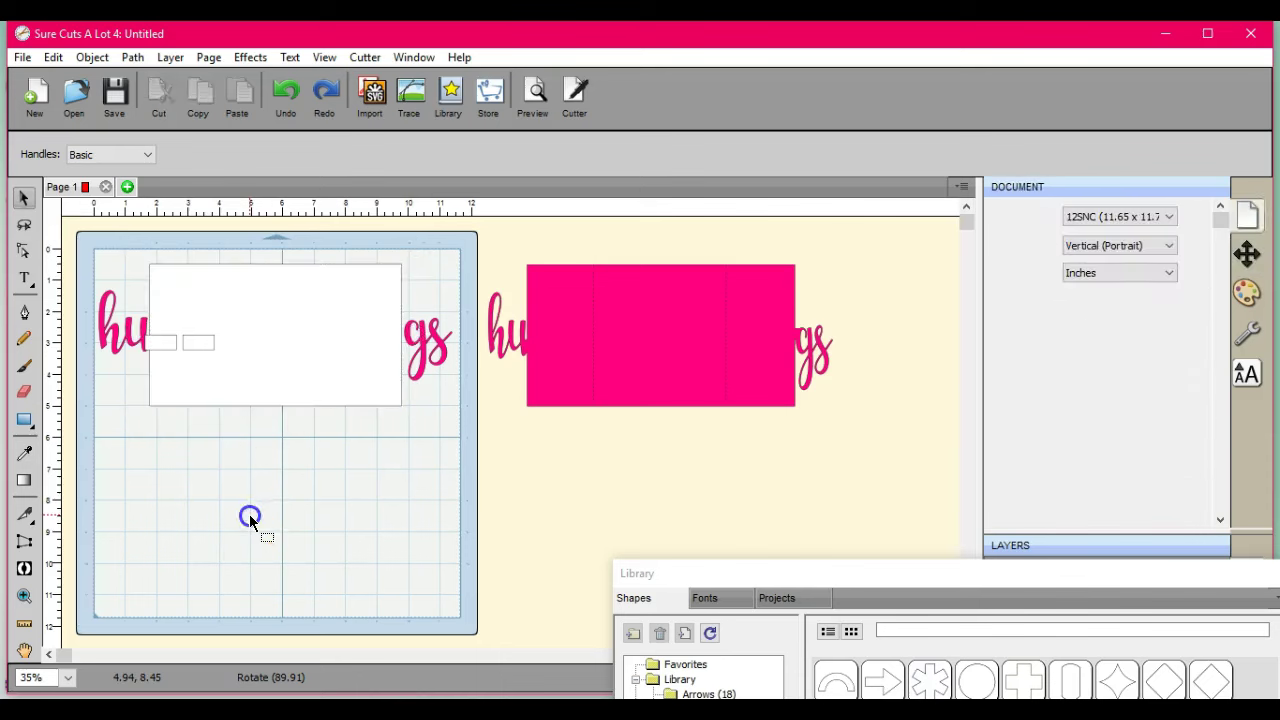
left_click(200, 345)
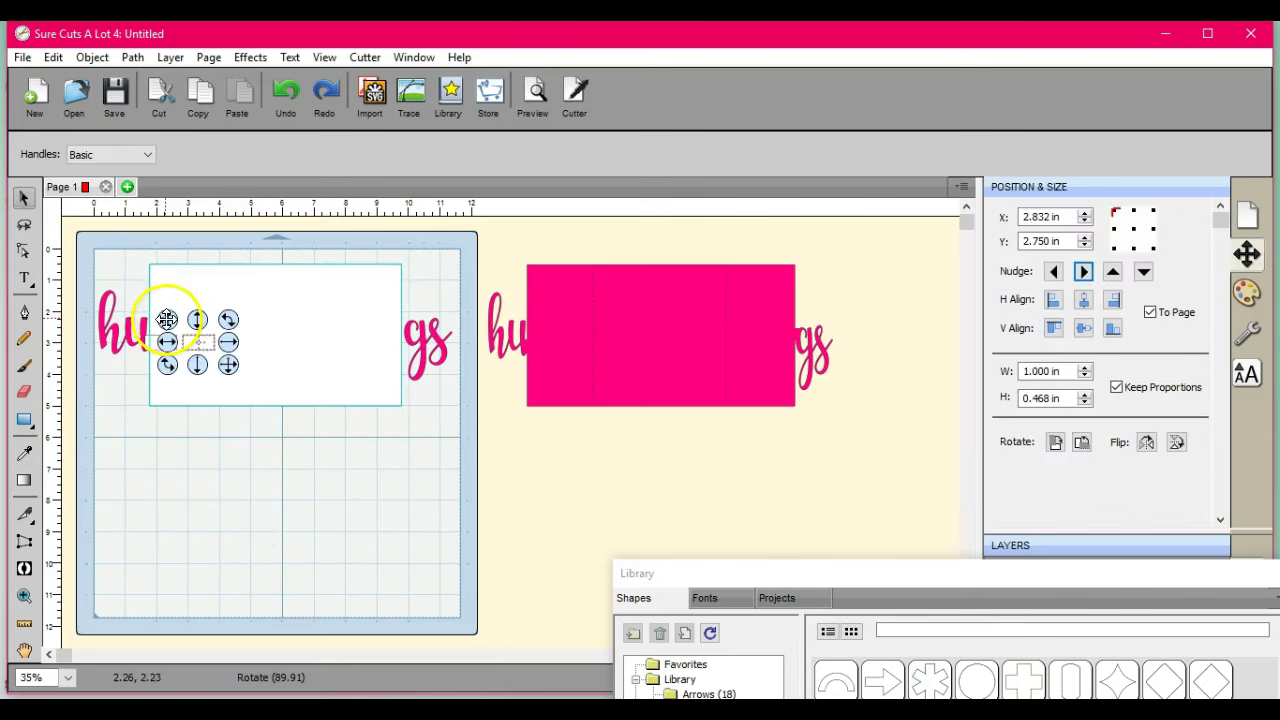
left_click_drag(167, 319, 353, 307)
left_click(354, 307)
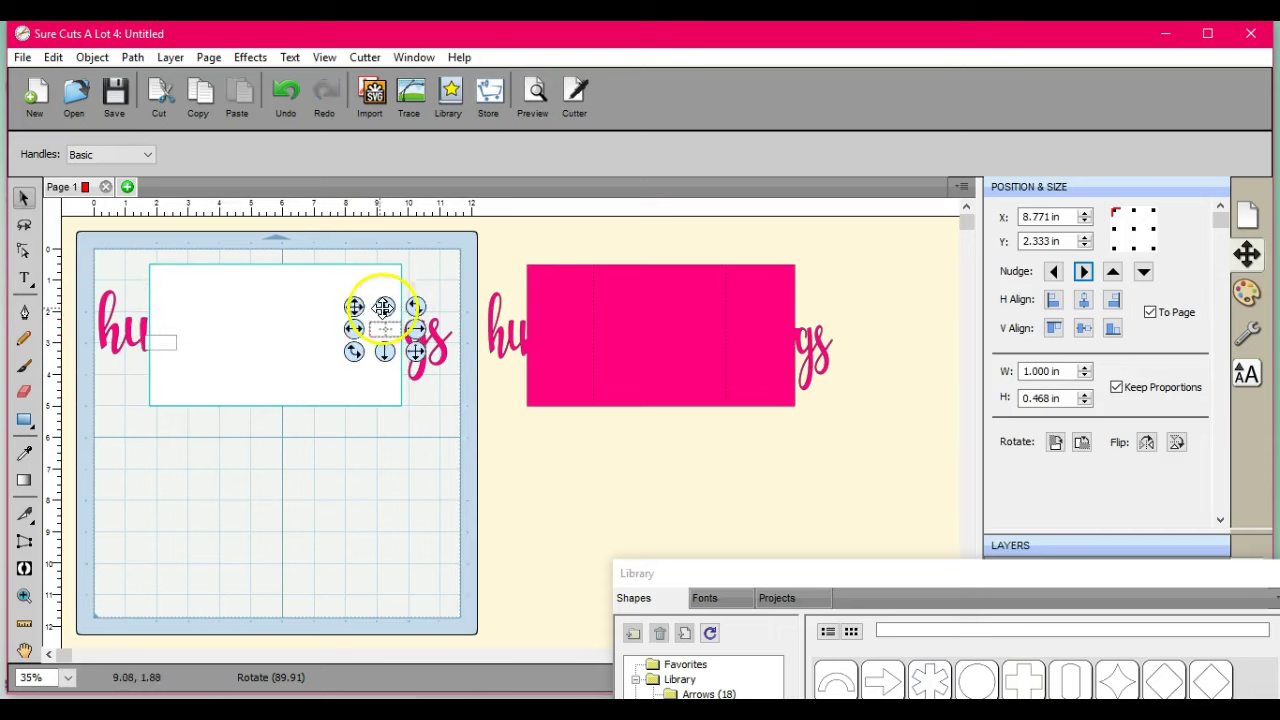
mouse_move(354, 307)
left_mouse_down()
mouse_move(354, 295)
mouse_move(354, 307)
left_mouse_up()
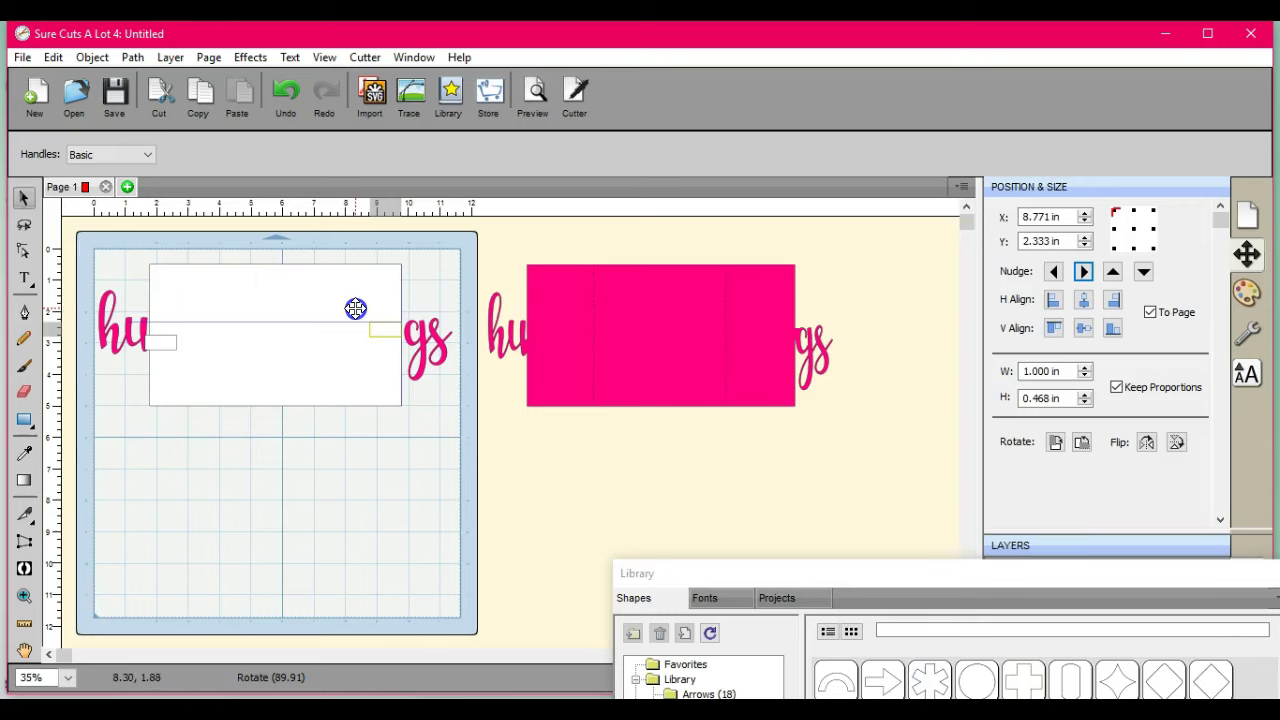
left_click_drag(355, 309, 355, 309)
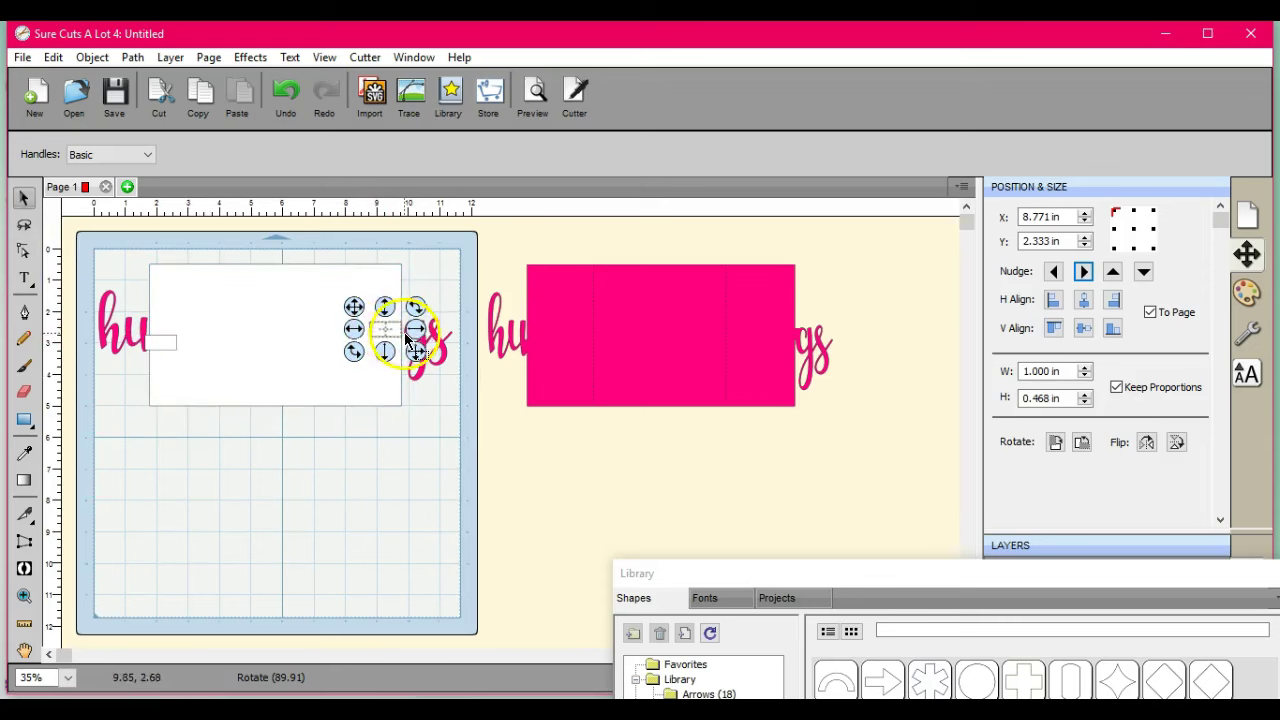
- Shorten the right connector and shift it down onto 'gs' at X 8.979 in
left_click(354, 307)
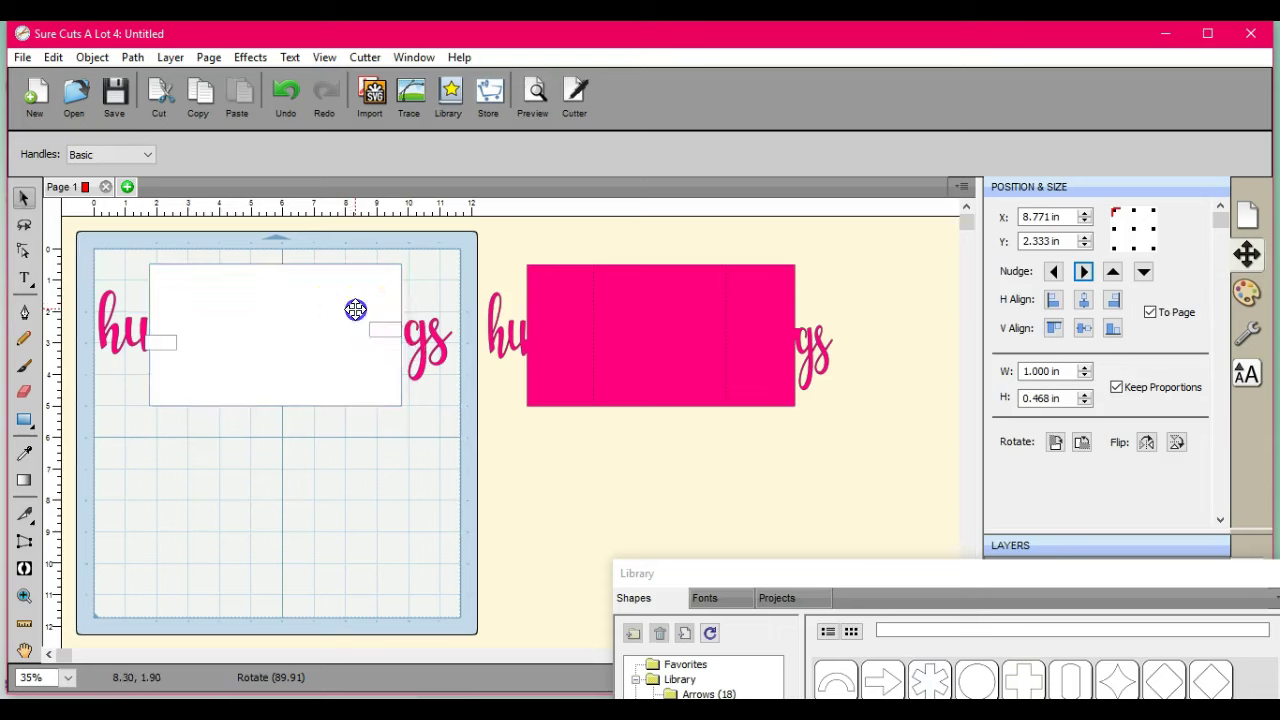
left_click(355, 309)
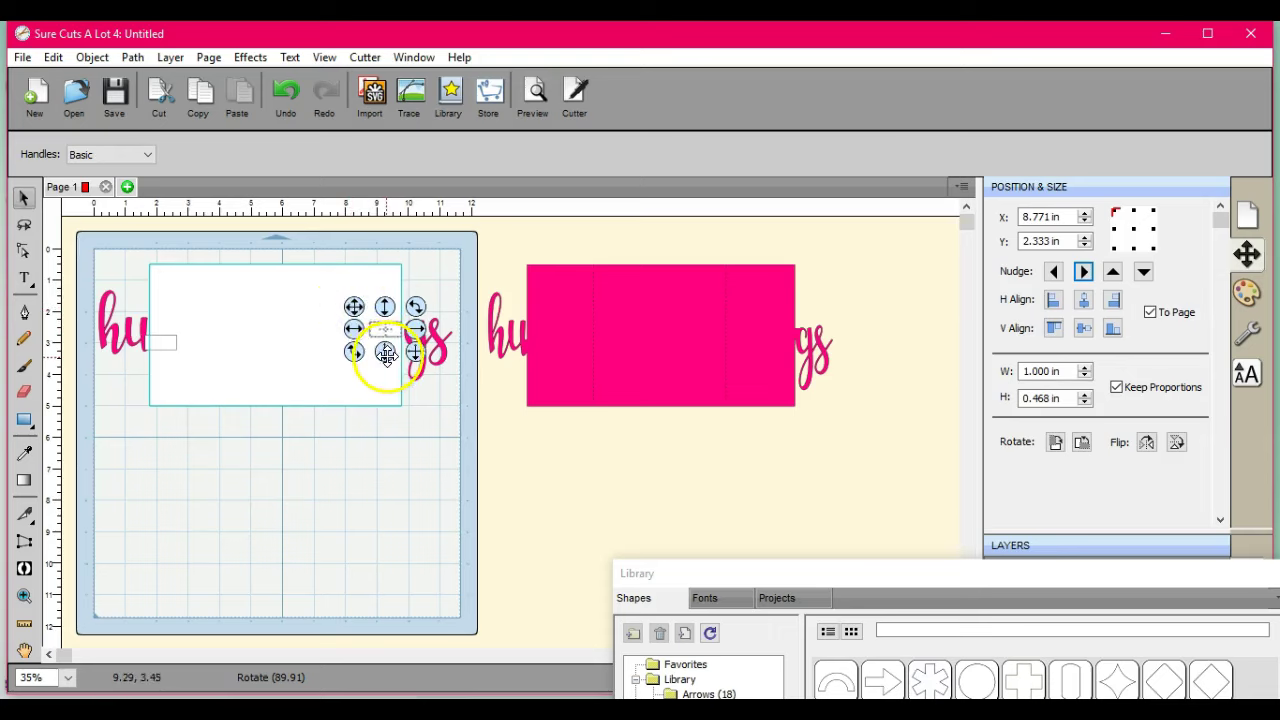
left_click_drag(382, 352, 381, 351)
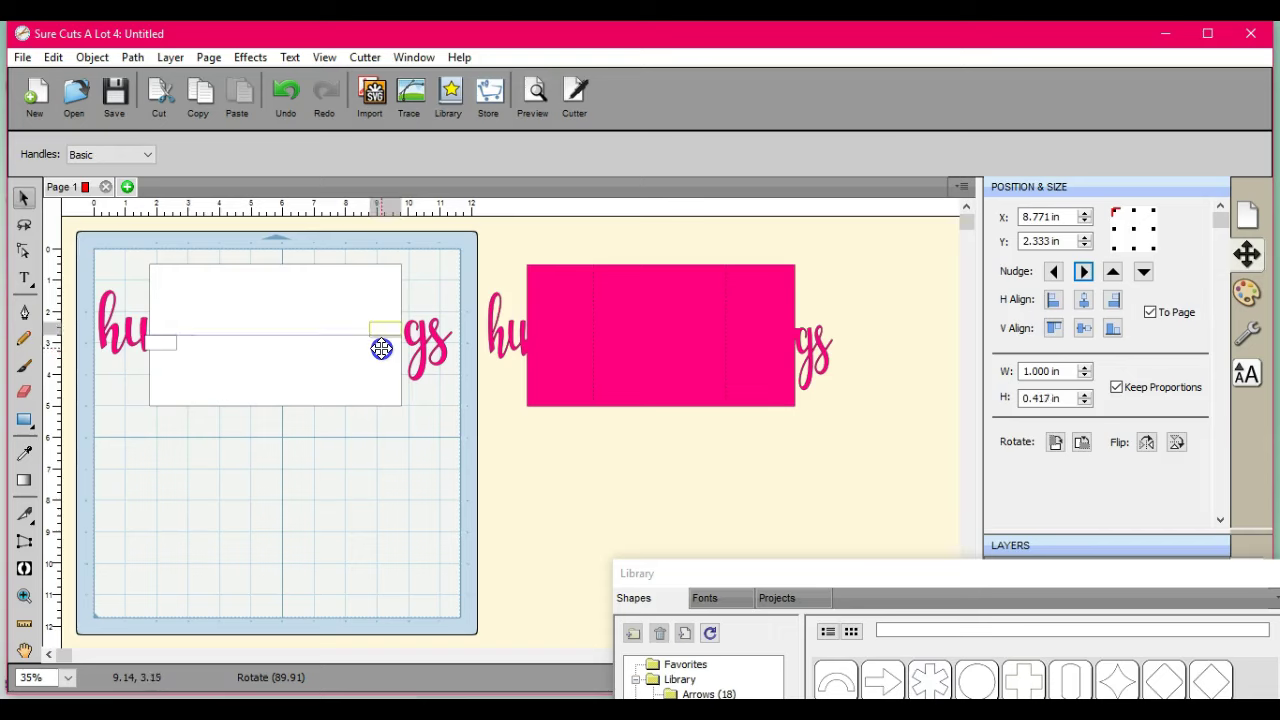
left_click_drag(381, 348, 381, 348)
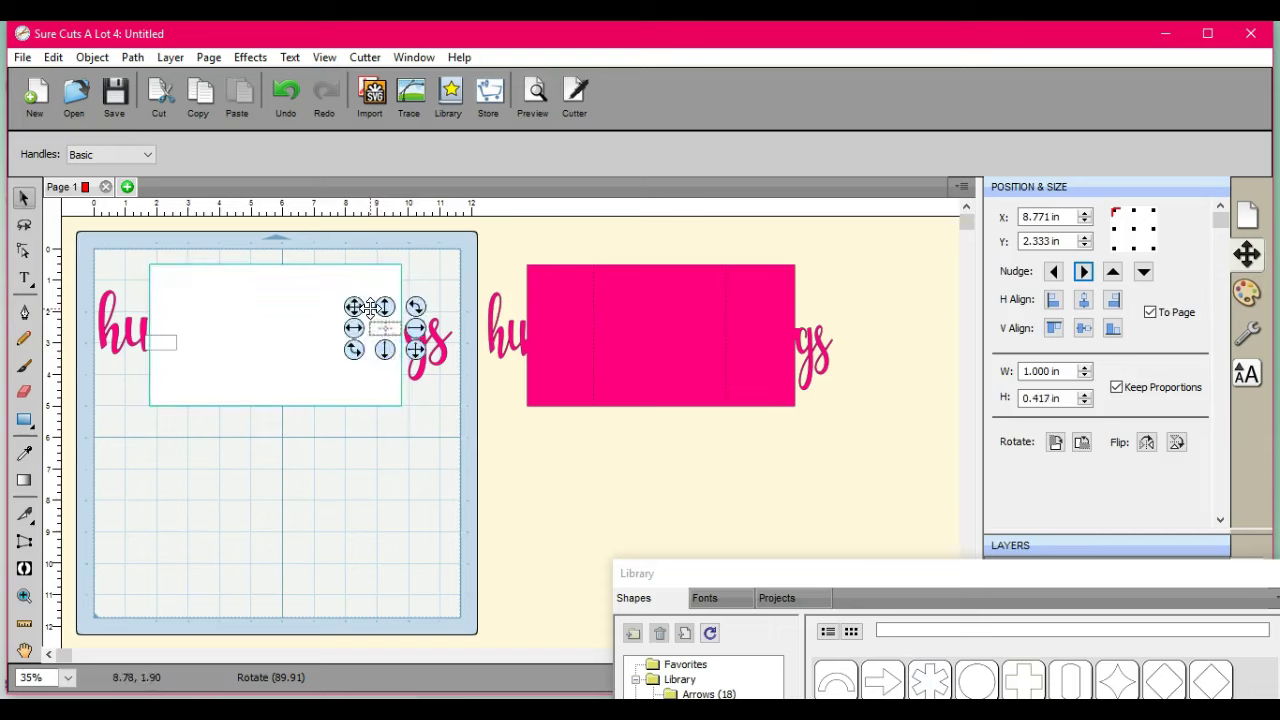
left_click_drag(352, 306, 352, 328)
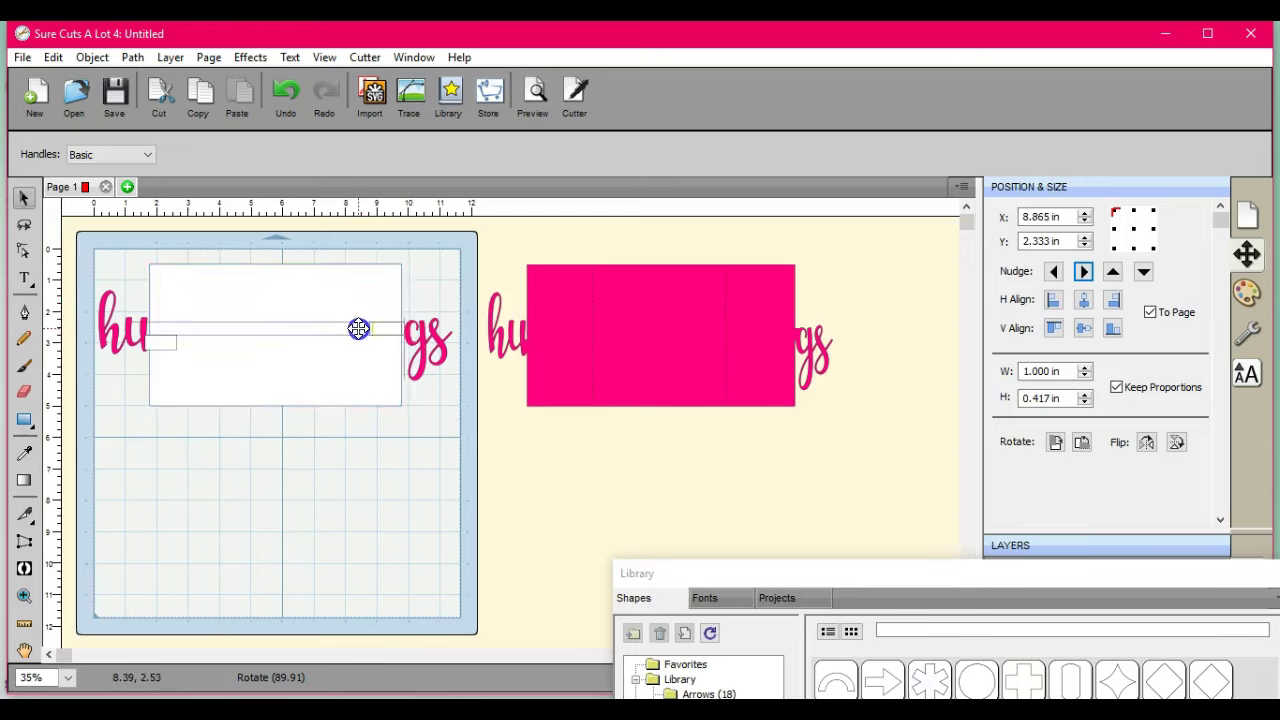
left_click_drag(359, 328, 360, 328)
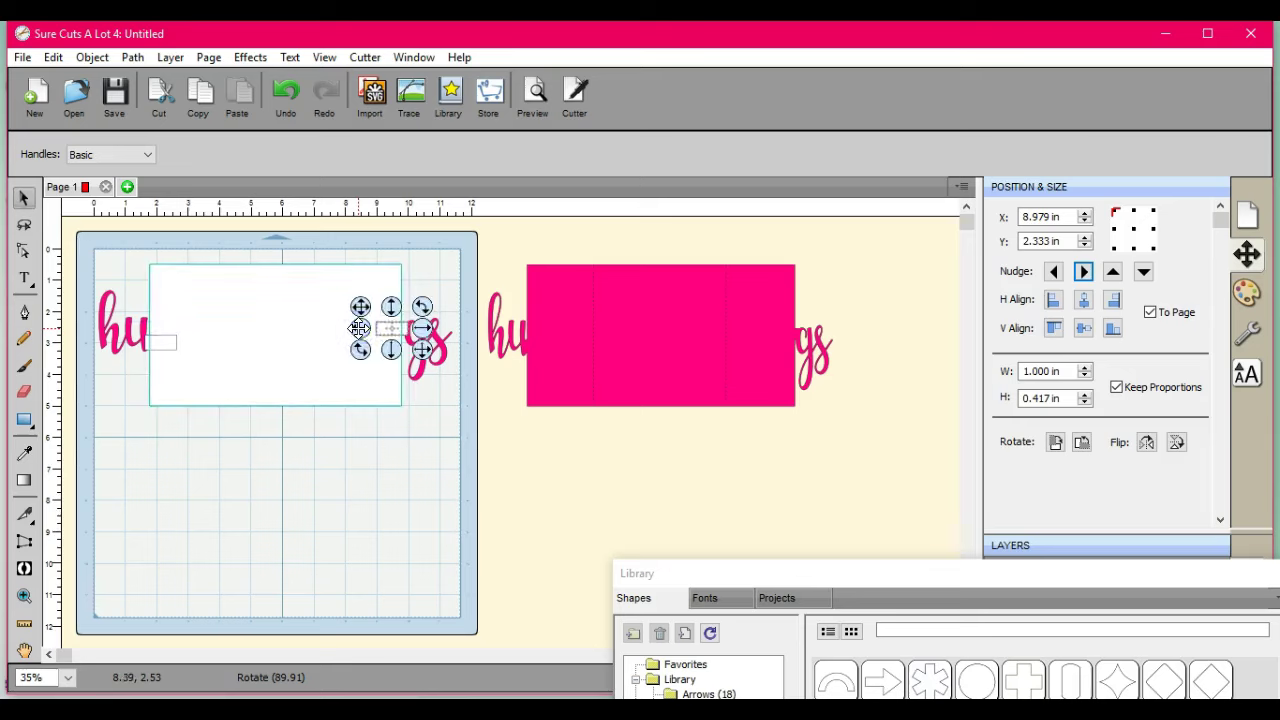
left_click(392, 457)
left_click(400, 333)
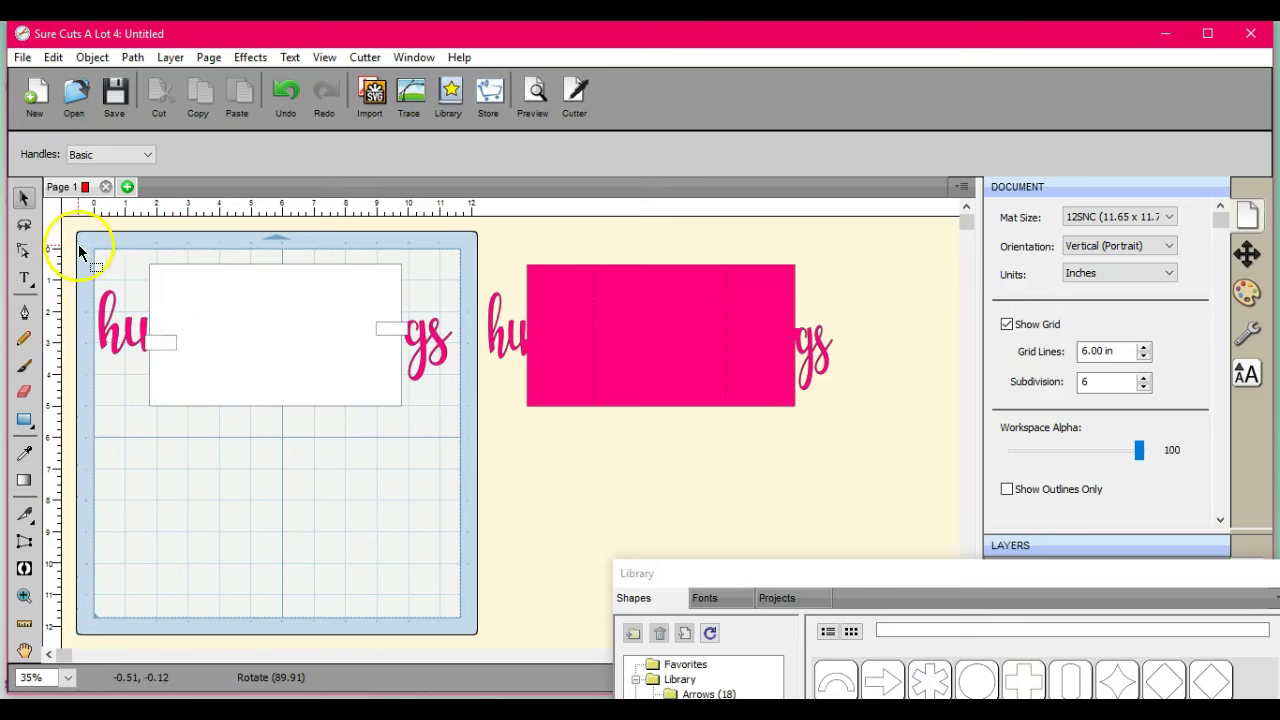
- Union the card, both connectors, 'hu' and 'gs' into one 11.216 × 4.5 in shape
left_click_drag(80, 246, 446, 469)
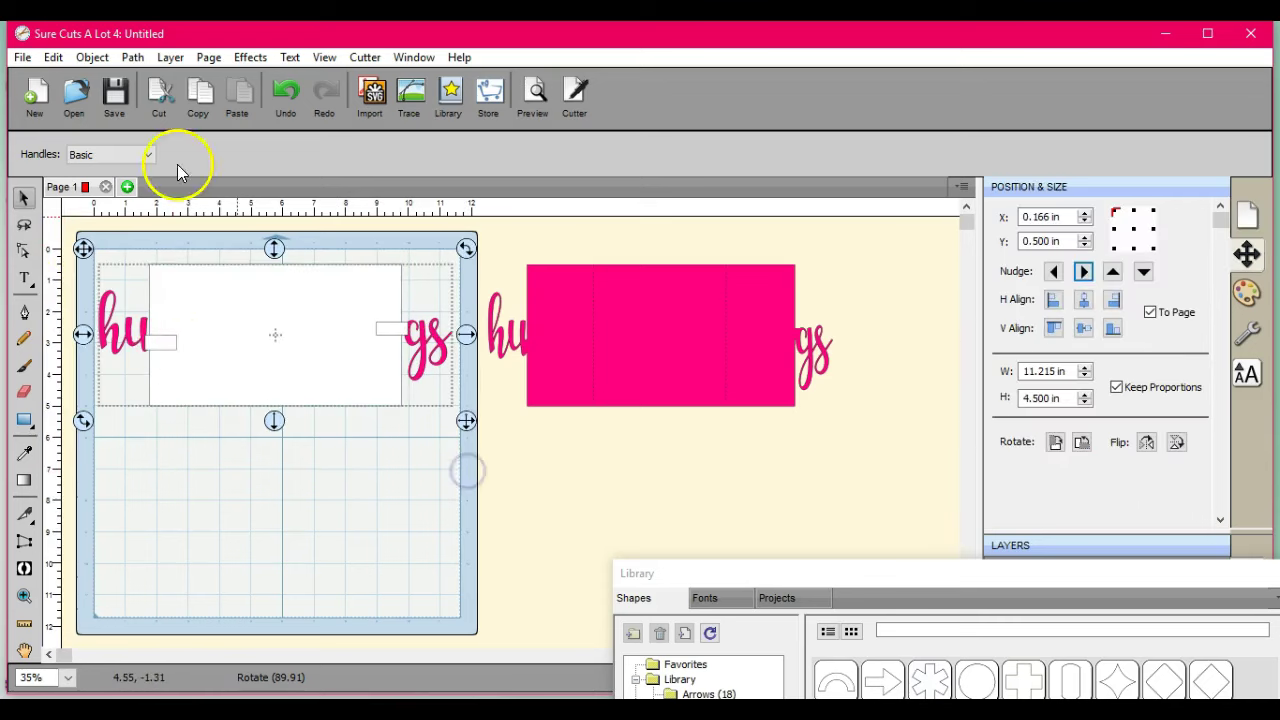
left_click(132, 57)
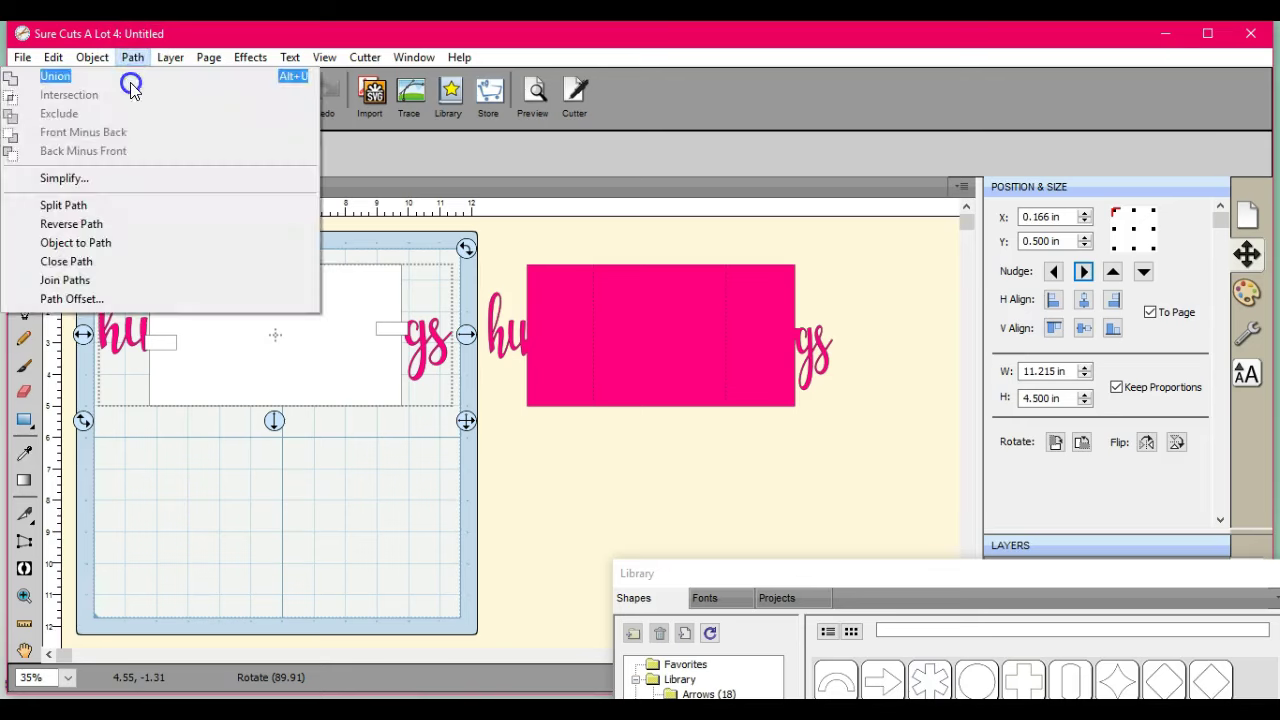
left_click(126, 80)
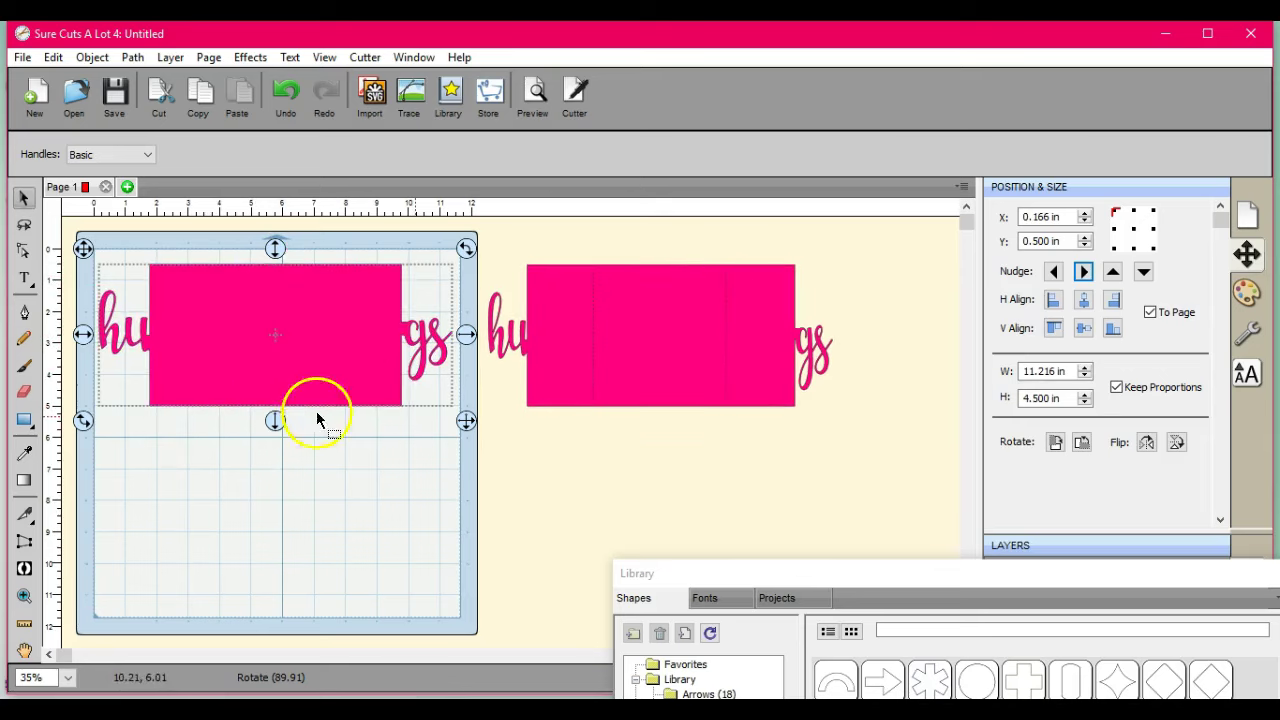
left_click_drag(886, 588, 849, 240)
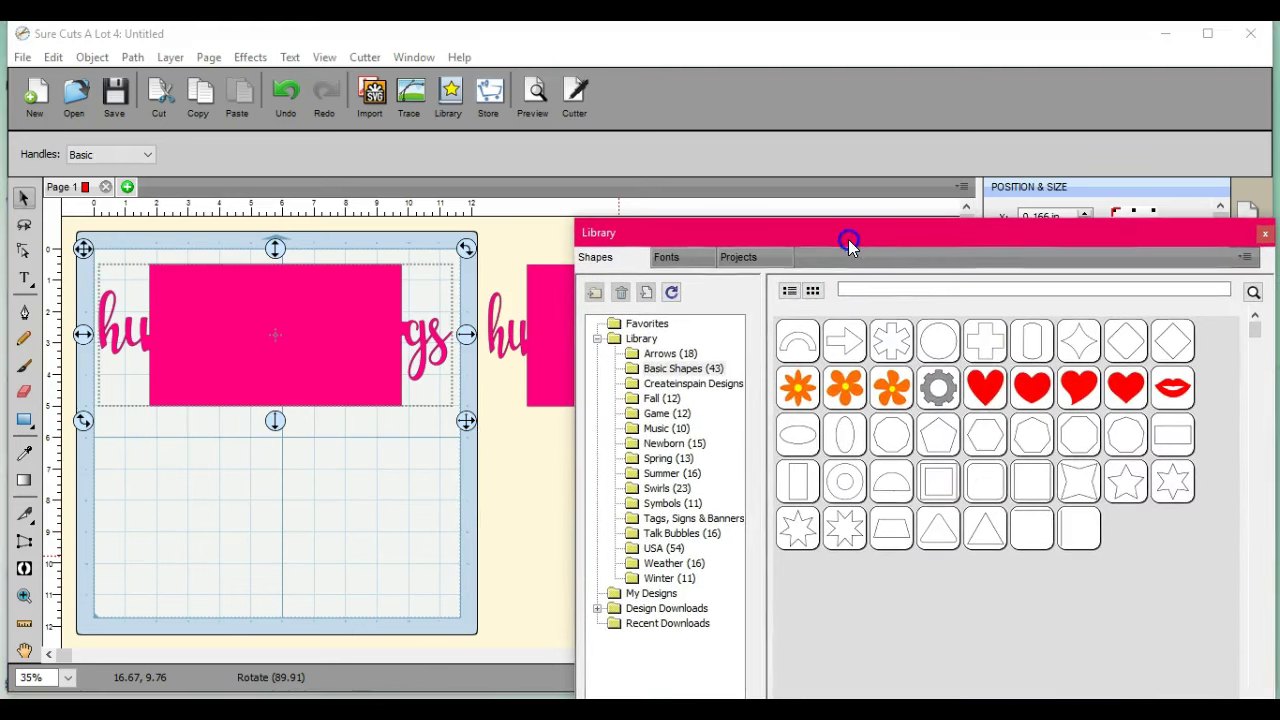
- Add a 1.014-in vertical line from the library and place it at the card's top centre
double_click(1080, 530)
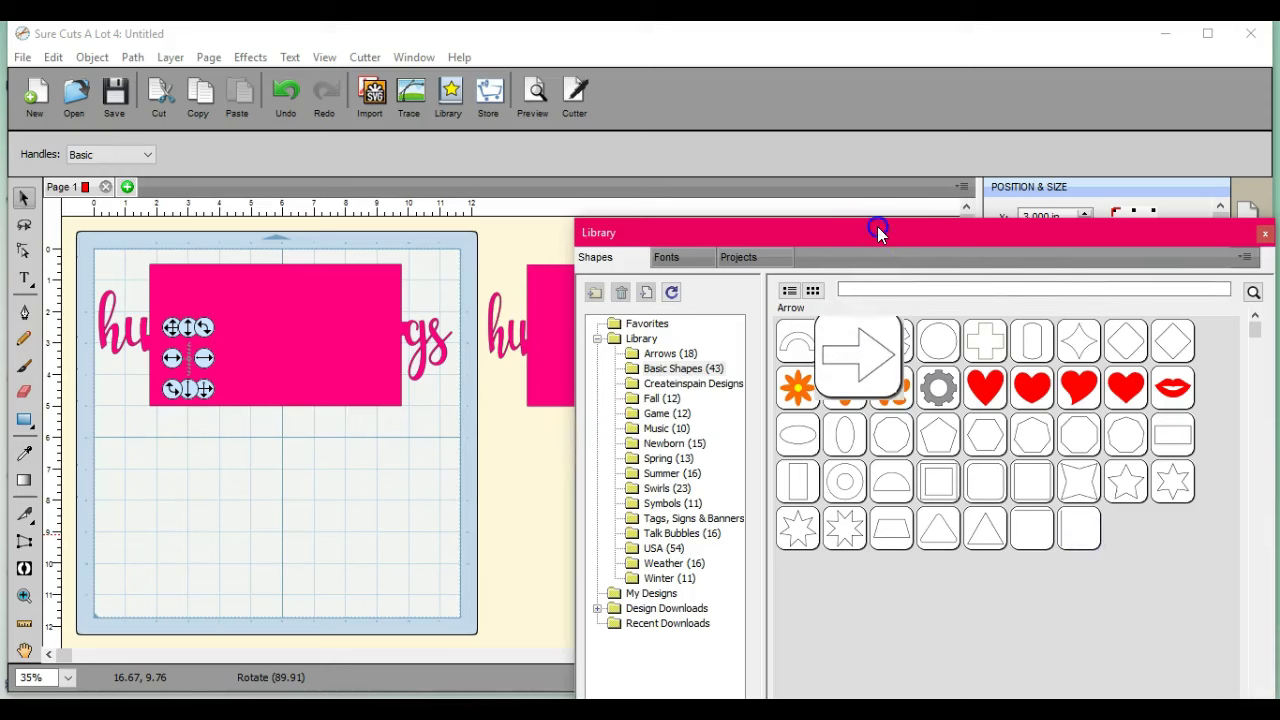
left_click_drag(877, 228, 930, 628)
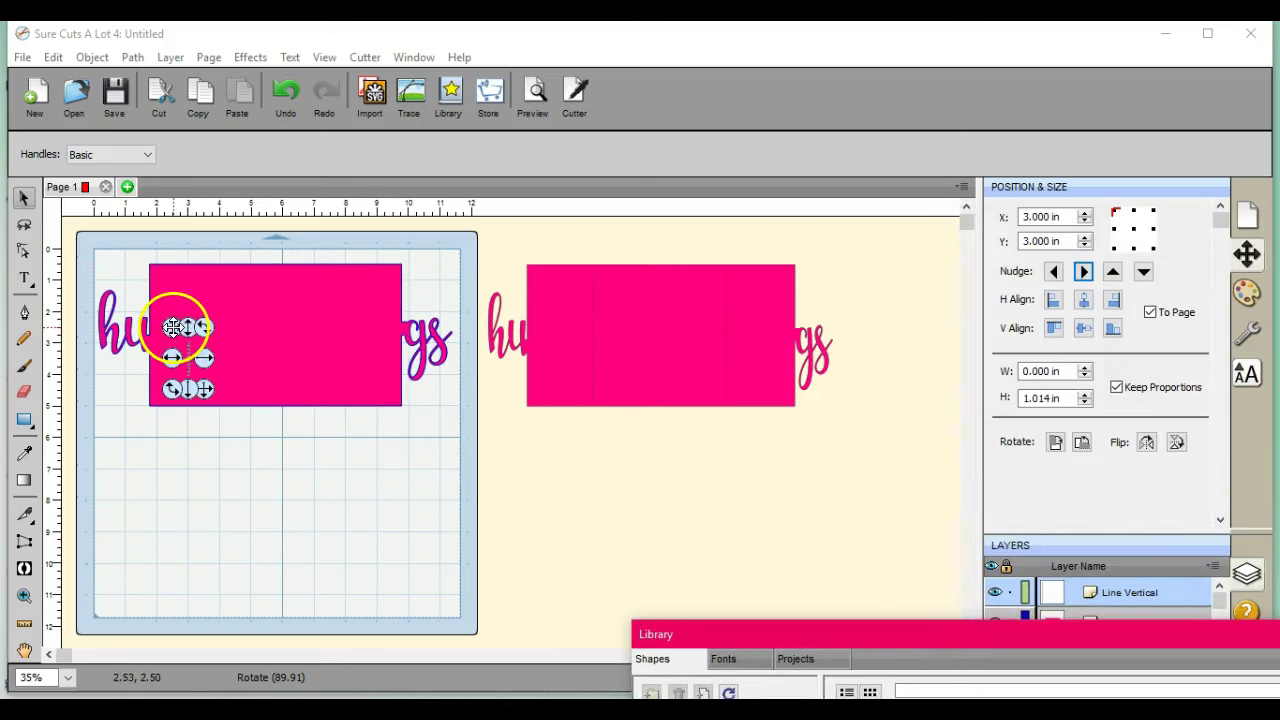
left_click_drag(172, 327, 259, 255)
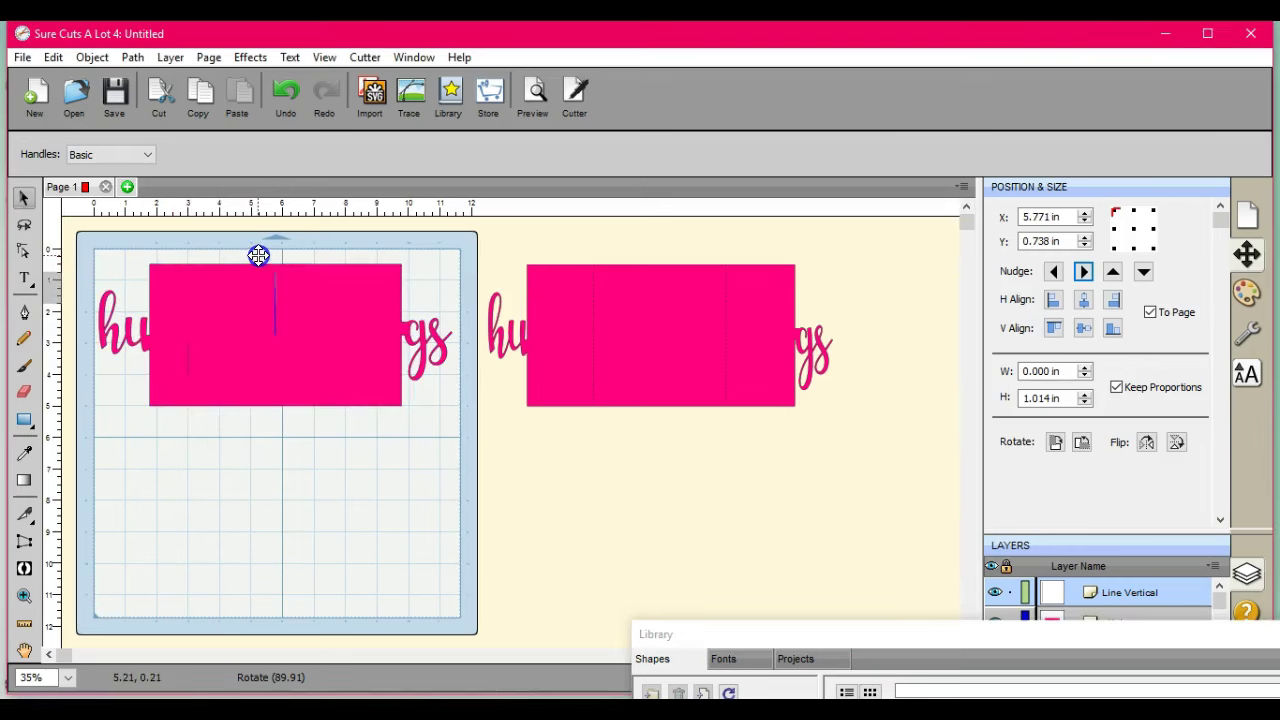
left_click(88, 247)
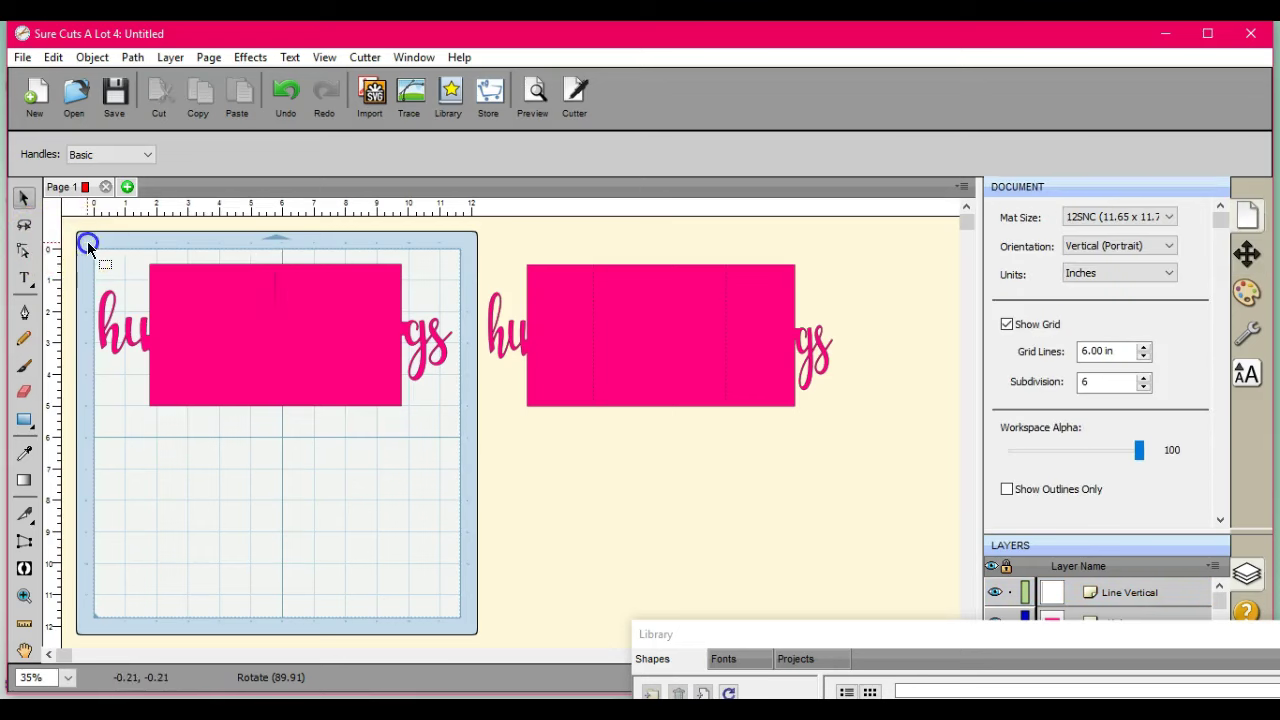
left_click_drag(88, 247, 479, 495)
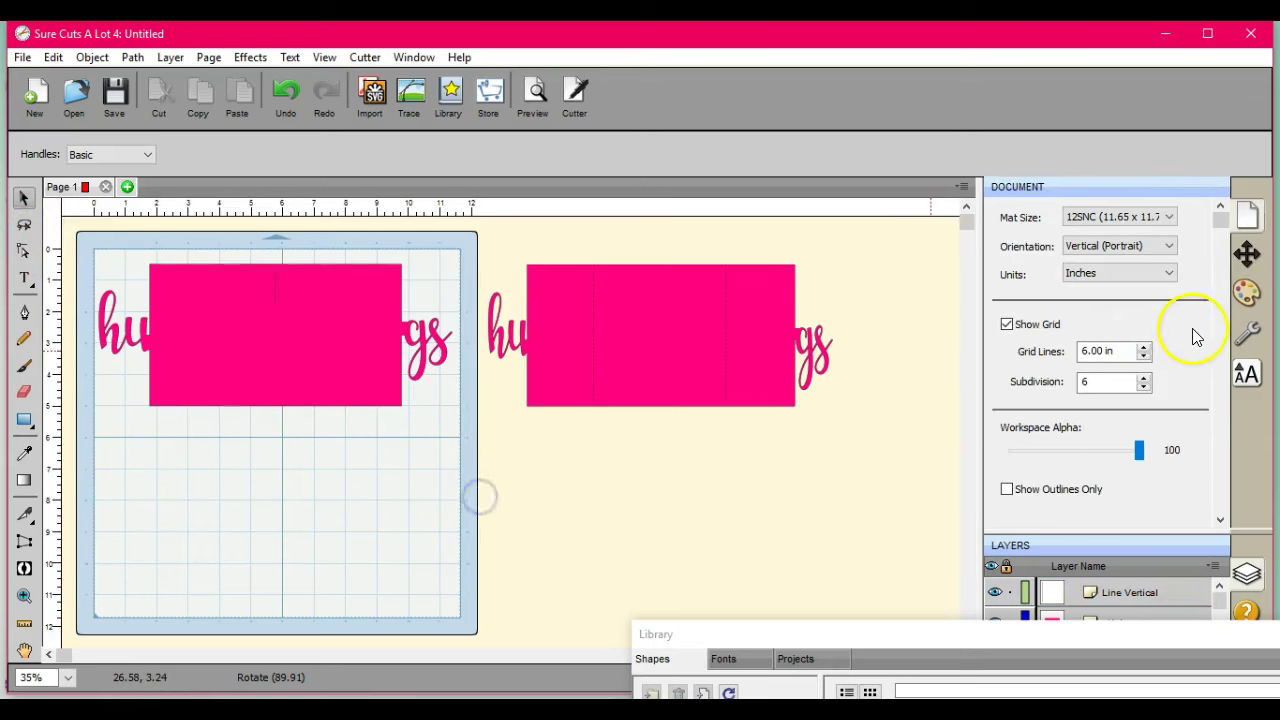
- Centre the vertical line horizontally at X 5.771 in and lengthen it to 4.500 in
left_click(1246, 254)
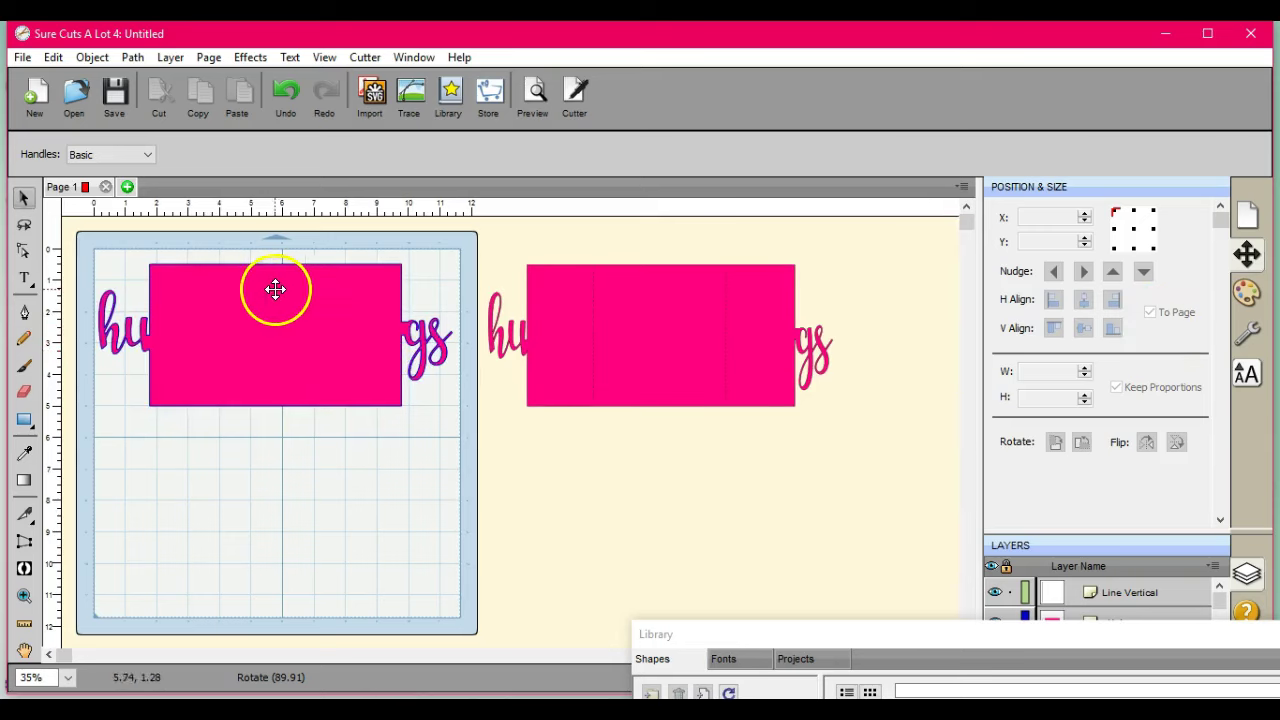
left_click_drag(249, 243, 328, 350)
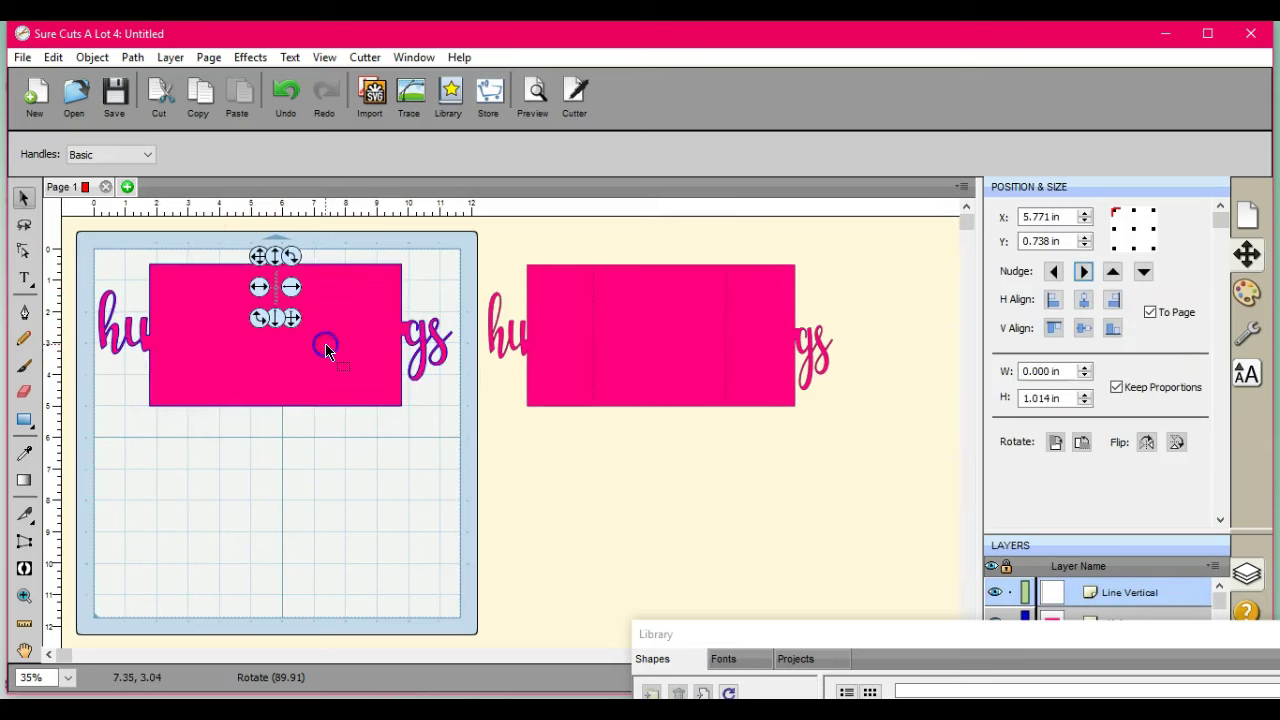
left_click(1083, 299)
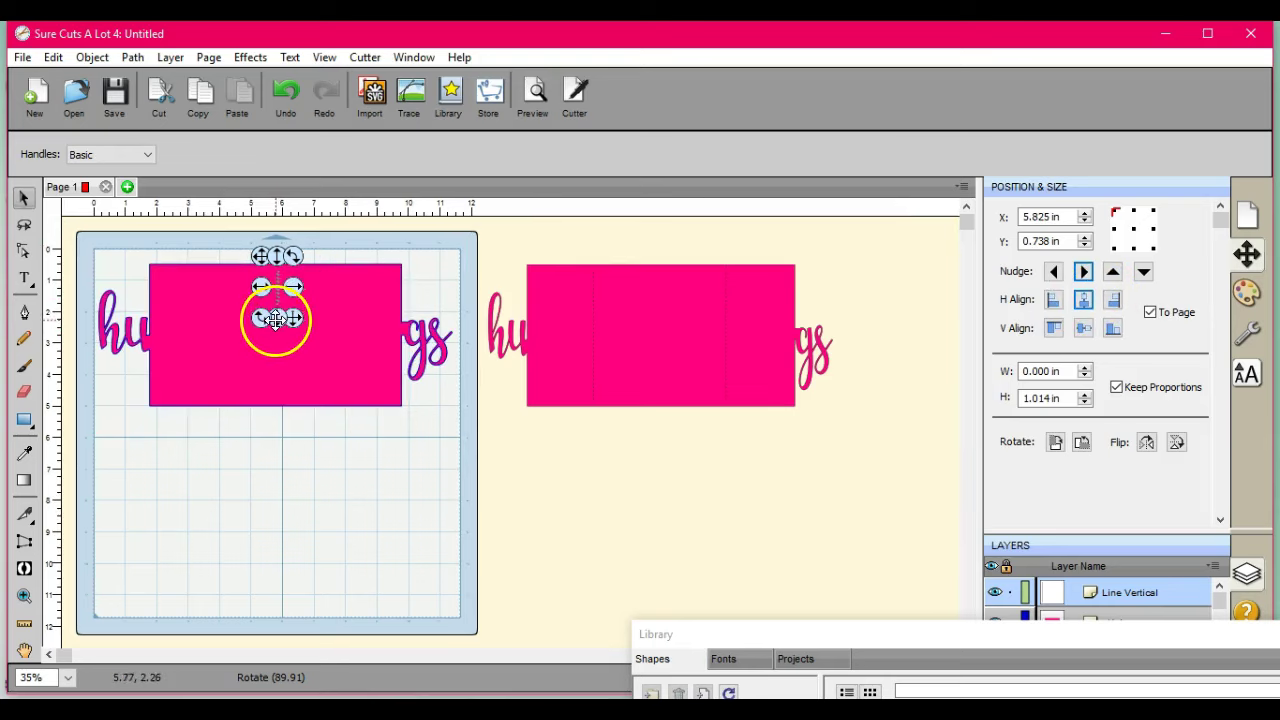
left_click_drag(276, 319, 282, 422)
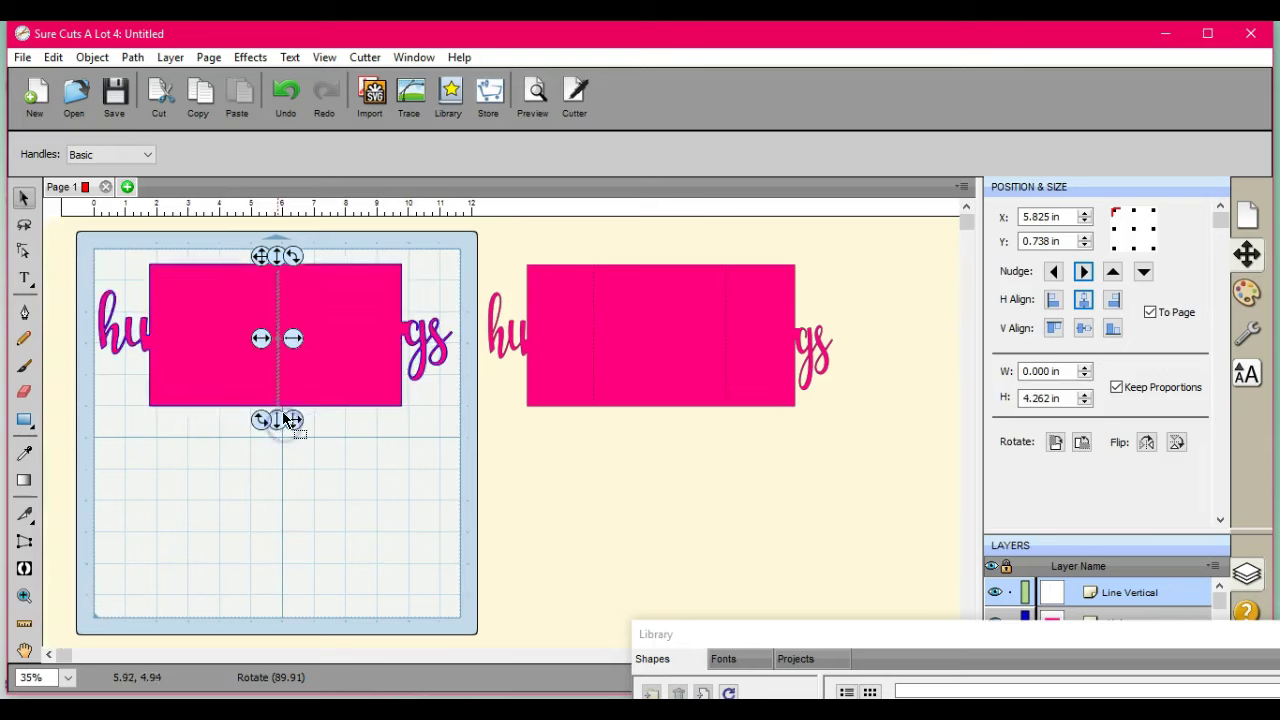
left_click_drag(277, 256, 277, 248)
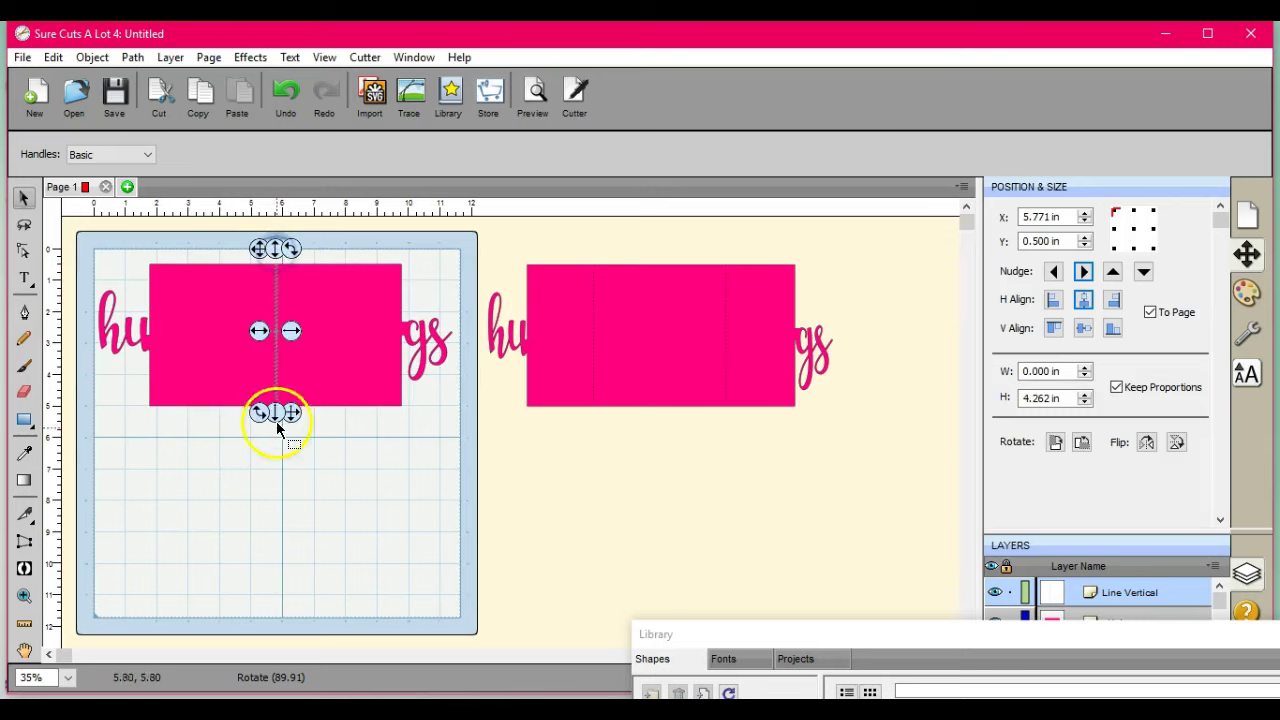
left_click_drag(274, 409, 276, 422)
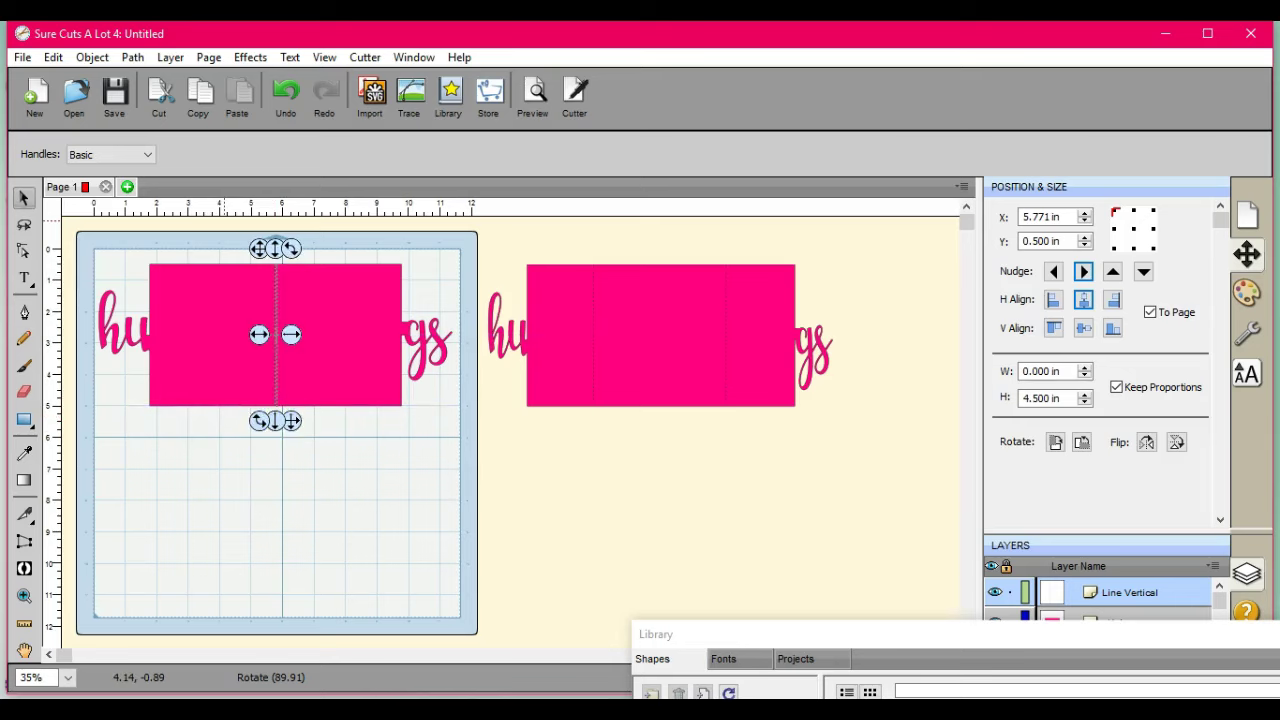
left_click(99, 56)
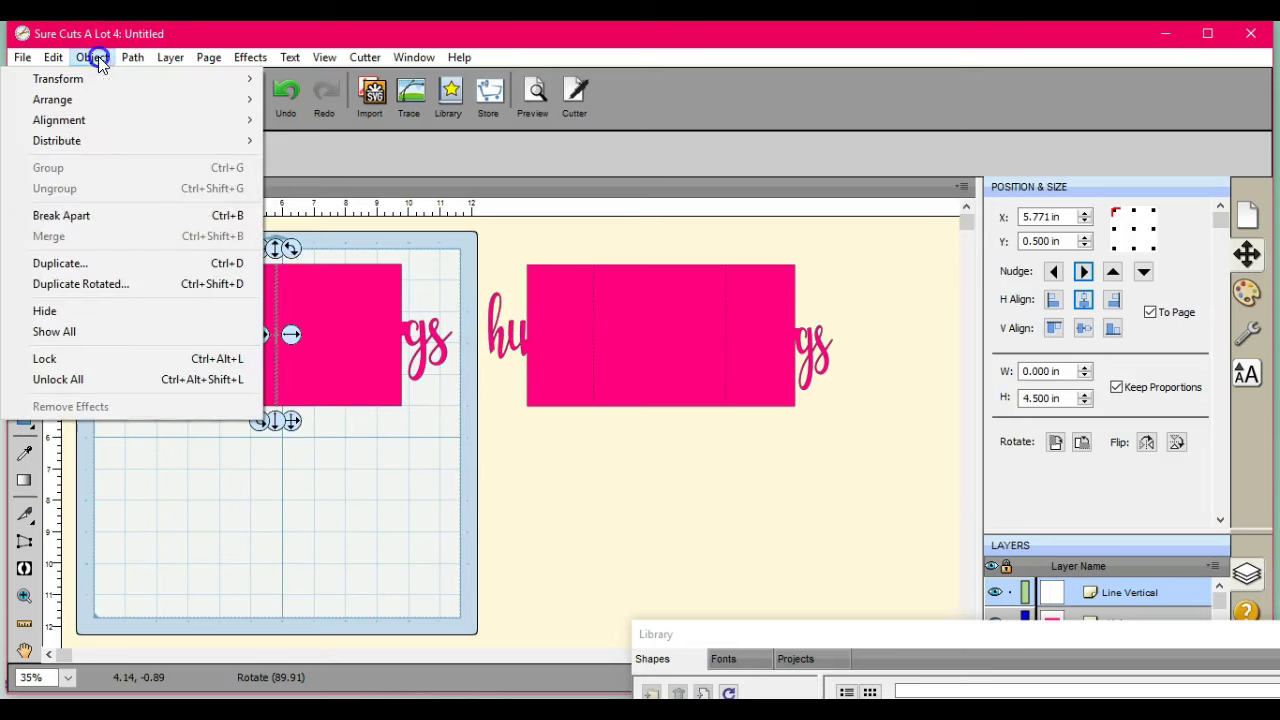
- Duplicate the vertical line into 3 columns and move the copies onto the pink rectangle
left_click(104, 265)
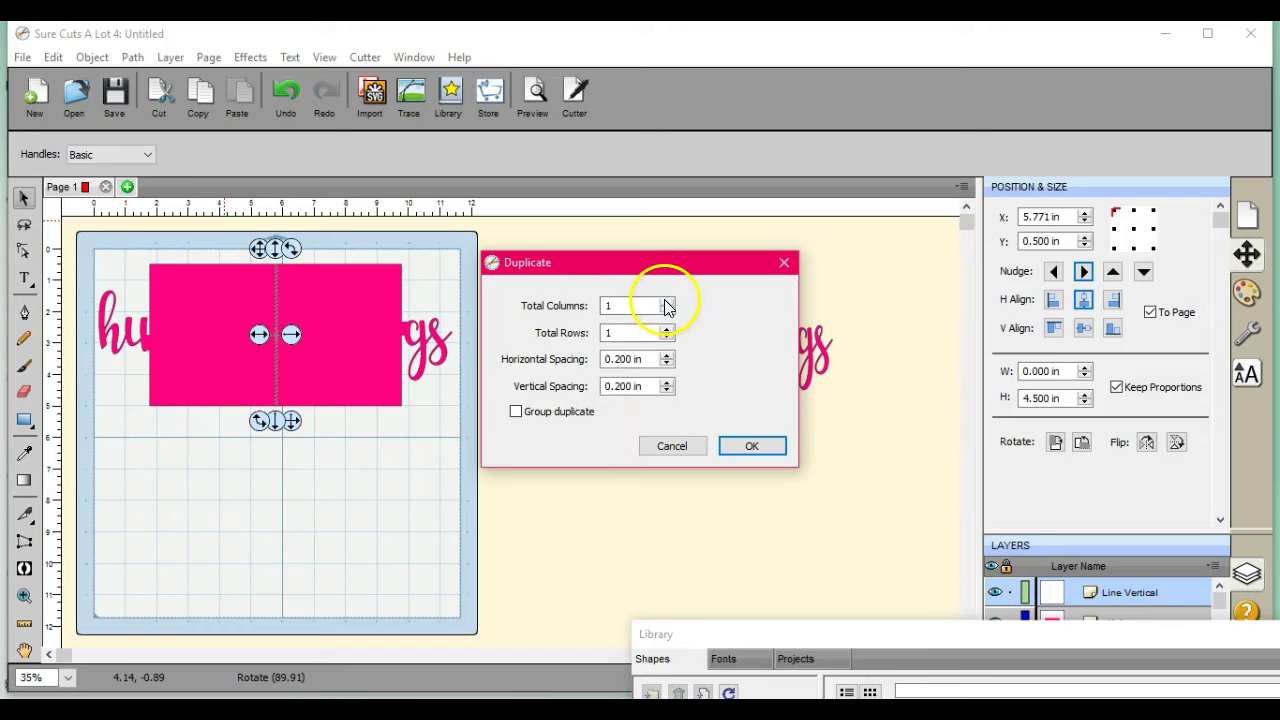
left_click(667, 302)
left_click(667, 302)
left_click(750, 444)
left_click(216, 391)
left_click_drag(216, 391, 337, 443)
- Position one vertical line toward the rectangle's left side and another toward its right side
mouse_move(263, 360)
left_mouse_down()
mouse_move(255, 330)
mouse_move(247, 339)
mouse_move(266, 346)
left_mouse_up()
left_click(371, 535)
left_click(275, 436)
mouse_move(276, 440)
left_mouse_down()
mouse_move(274, 366)
mouse_move(285, 366)
mouse_move(271, 186)
mouse_move(310, 386)
left_mouse_up()
left_click_drag(304, 441, 304, 443)
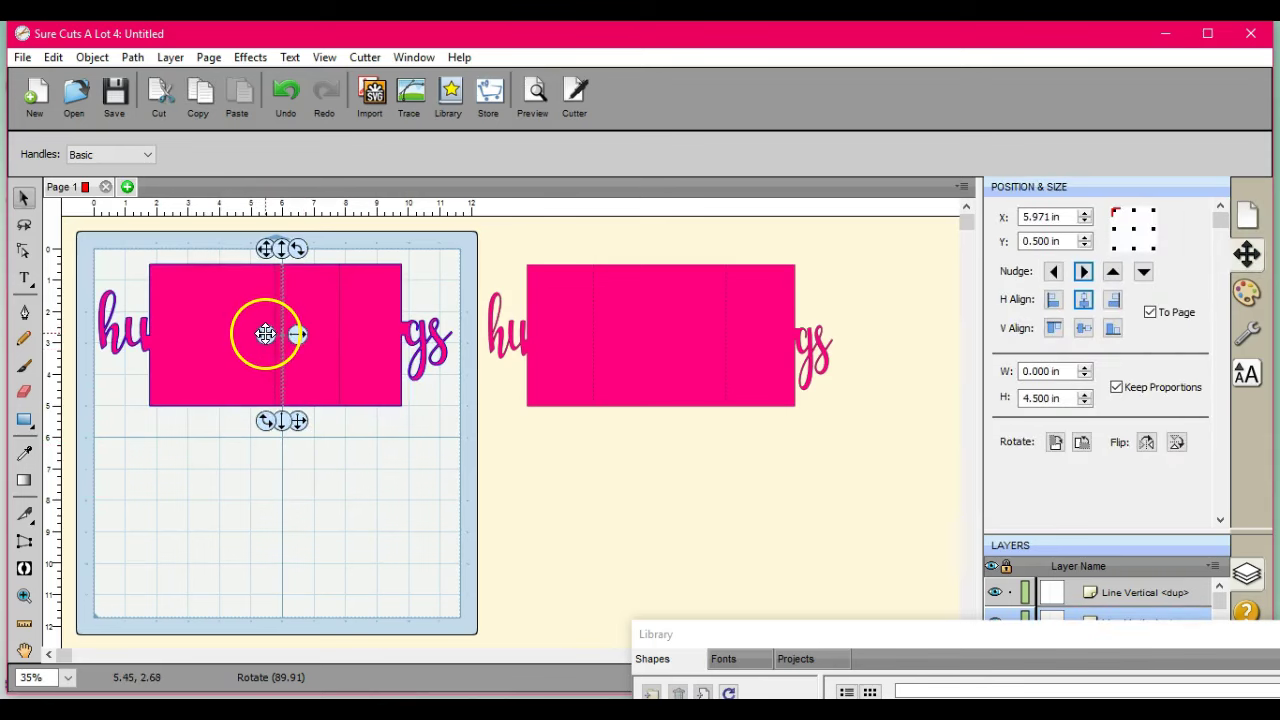
left_click_drag(265, 334, 189, 338)
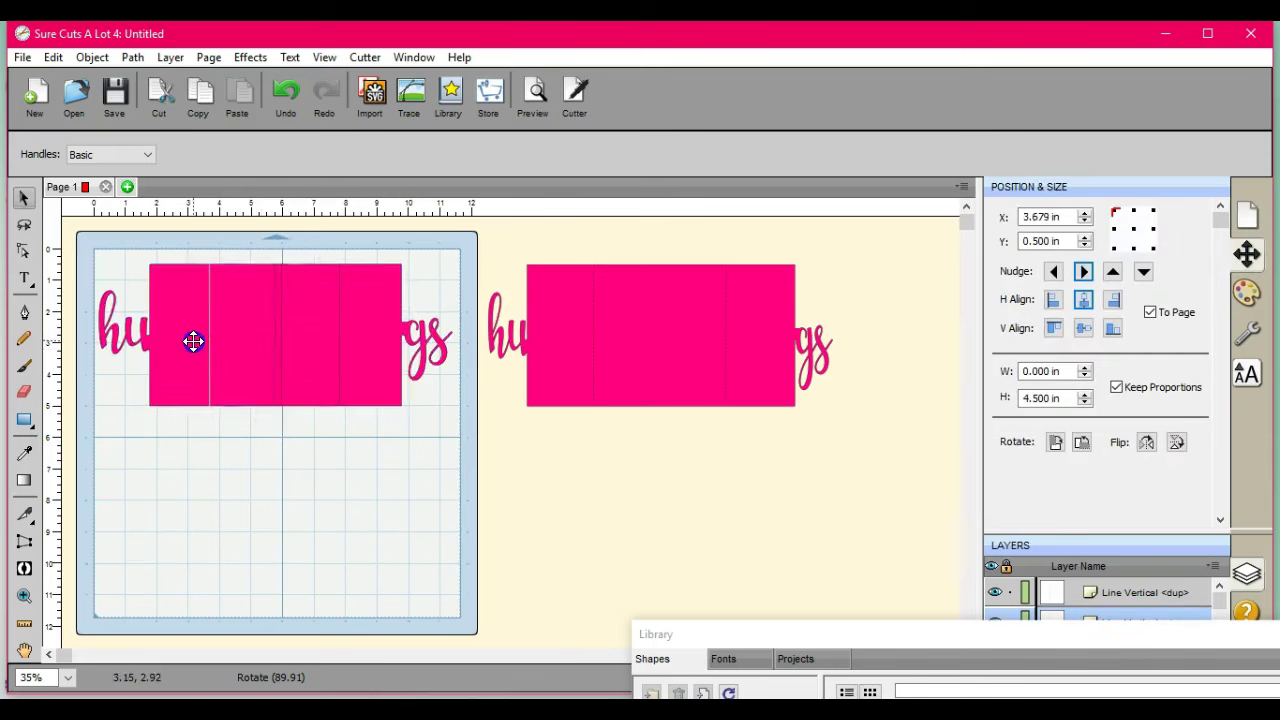
left_click_drag(198, 343, 340, 334)
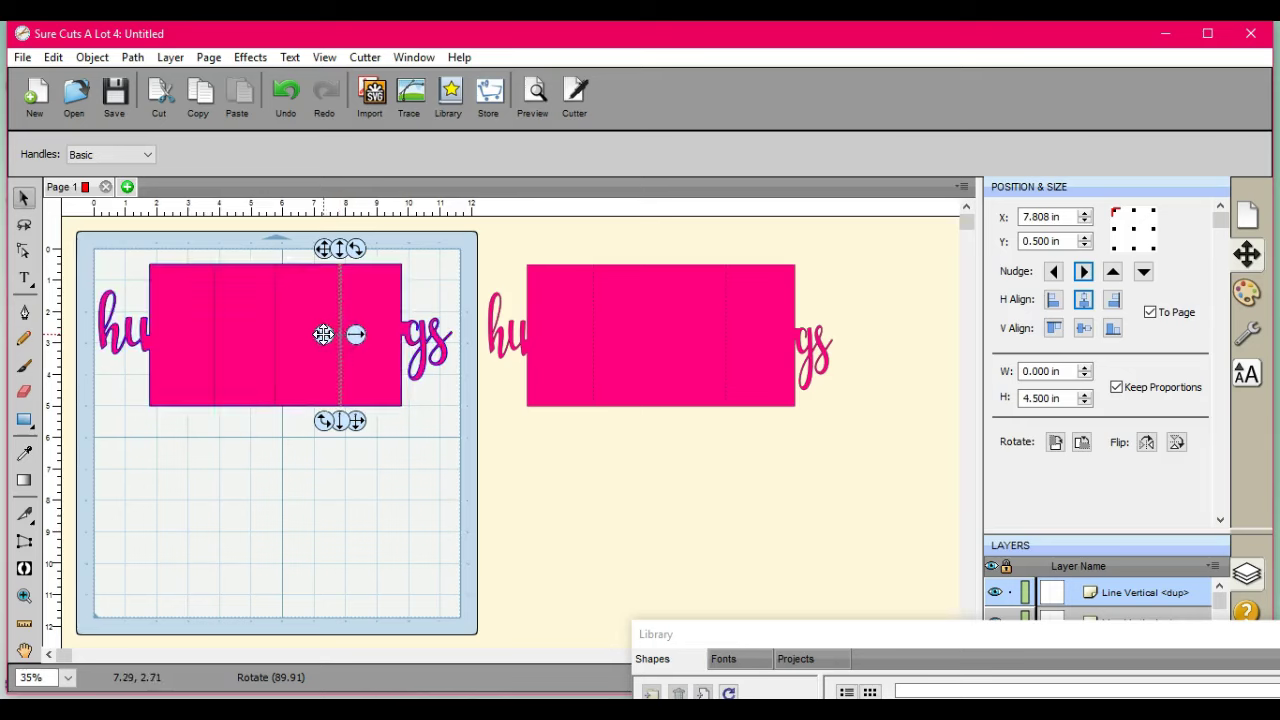
left_click(323, 334)
left_click(321, 336)
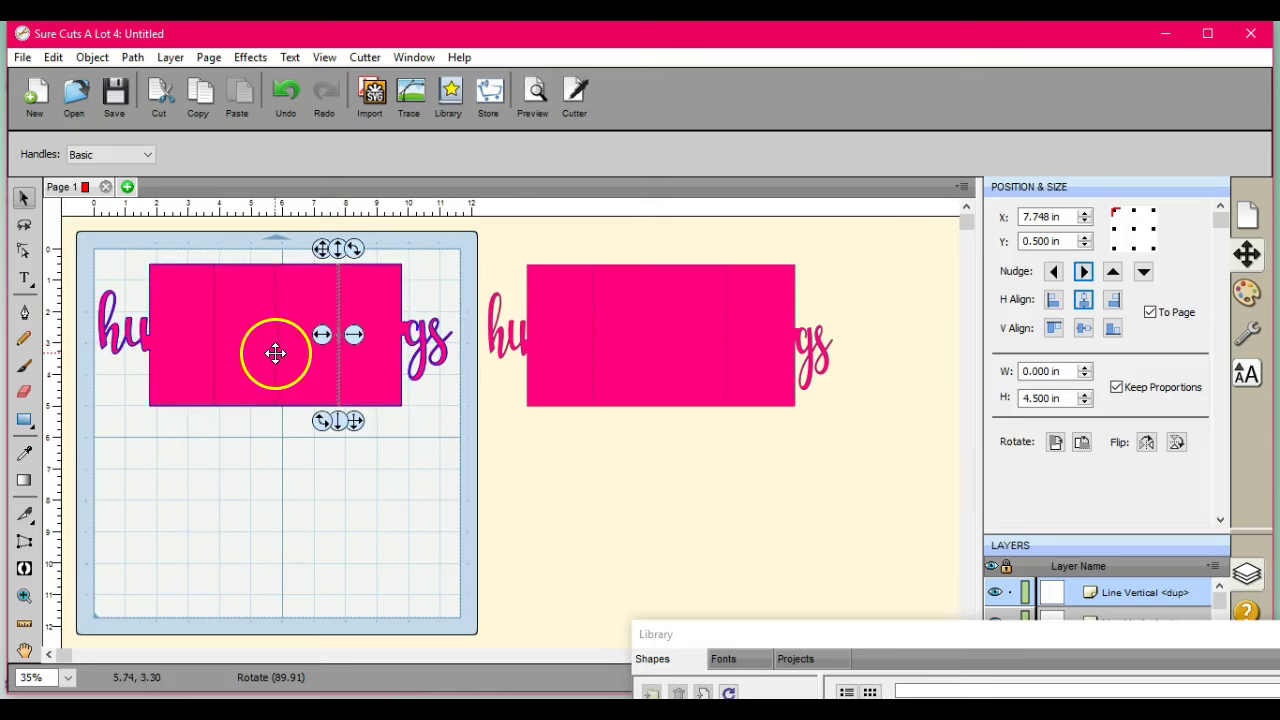
- Delete the centre vertical line and select the two remaining fold lines
left_click_drag(259, 236, 310, 450)
right_click(310, 450)
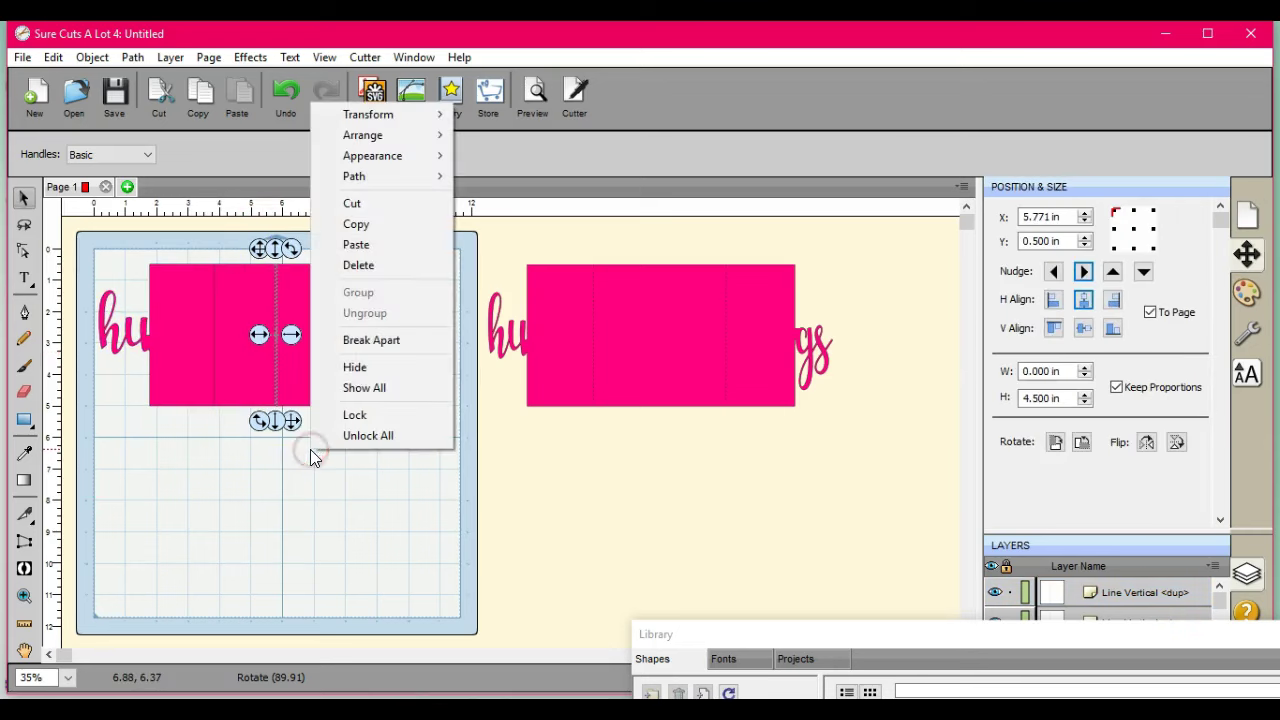
left_click(366, 270)
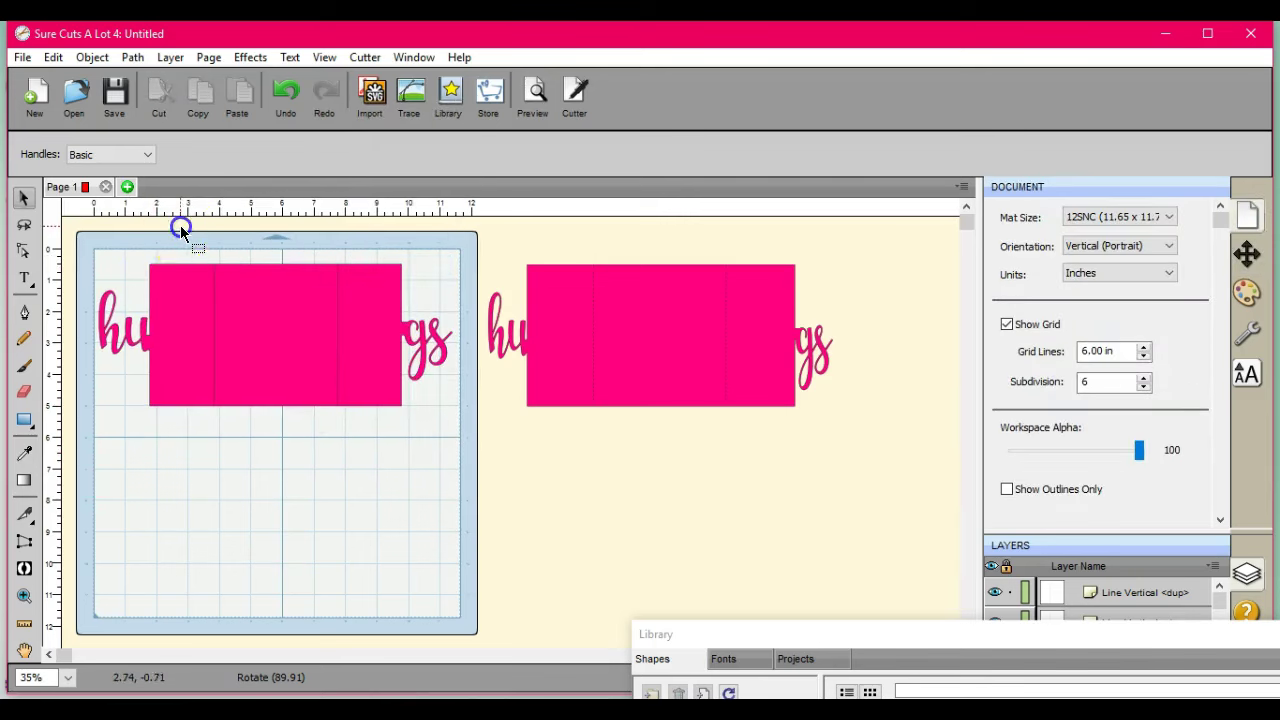
left_click_drag(180, 225, 394, 459)
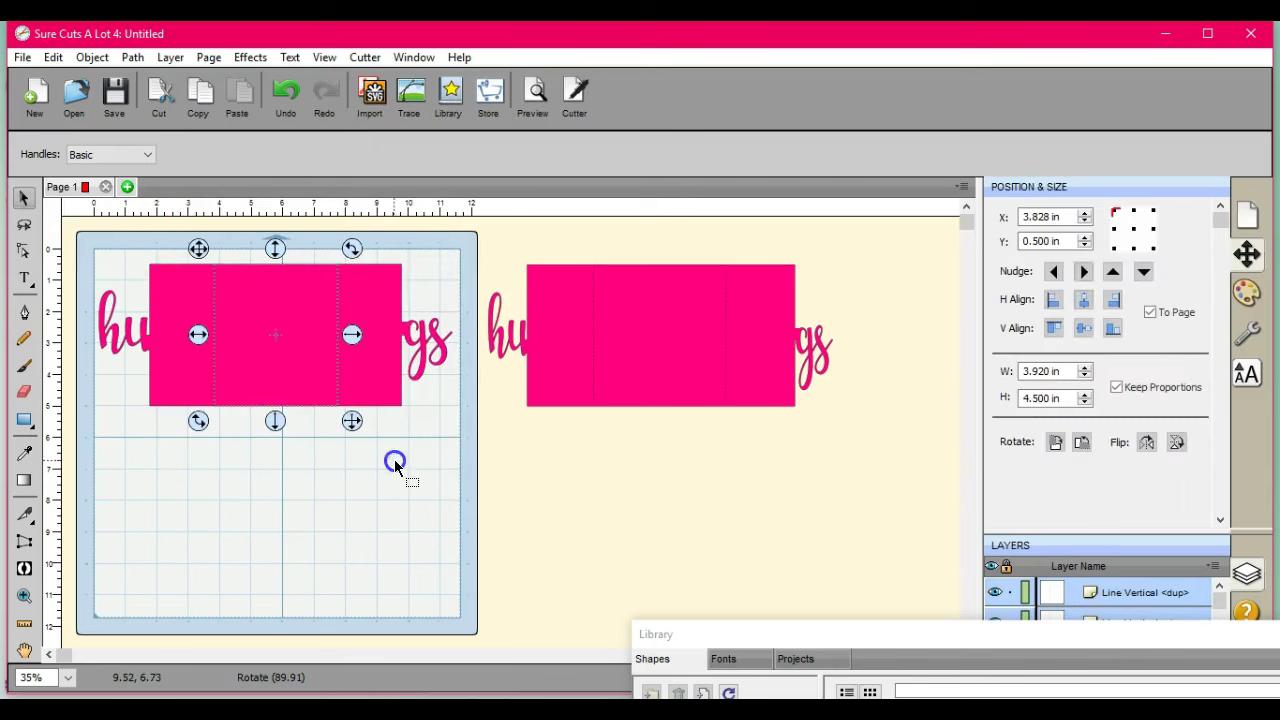
- Apply the first dashed Line Style from the Fill & Stroke panel to the selected fold lines
left_click(1246, 292)
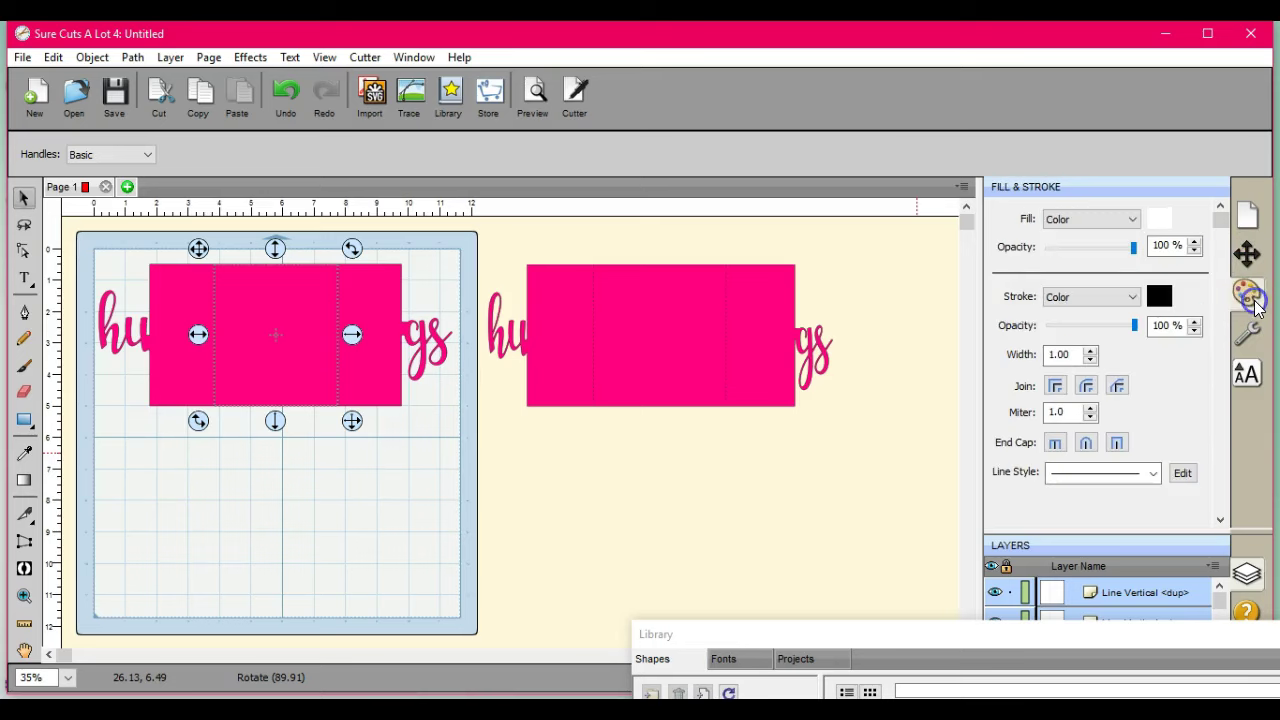
left_click(1153, 472)
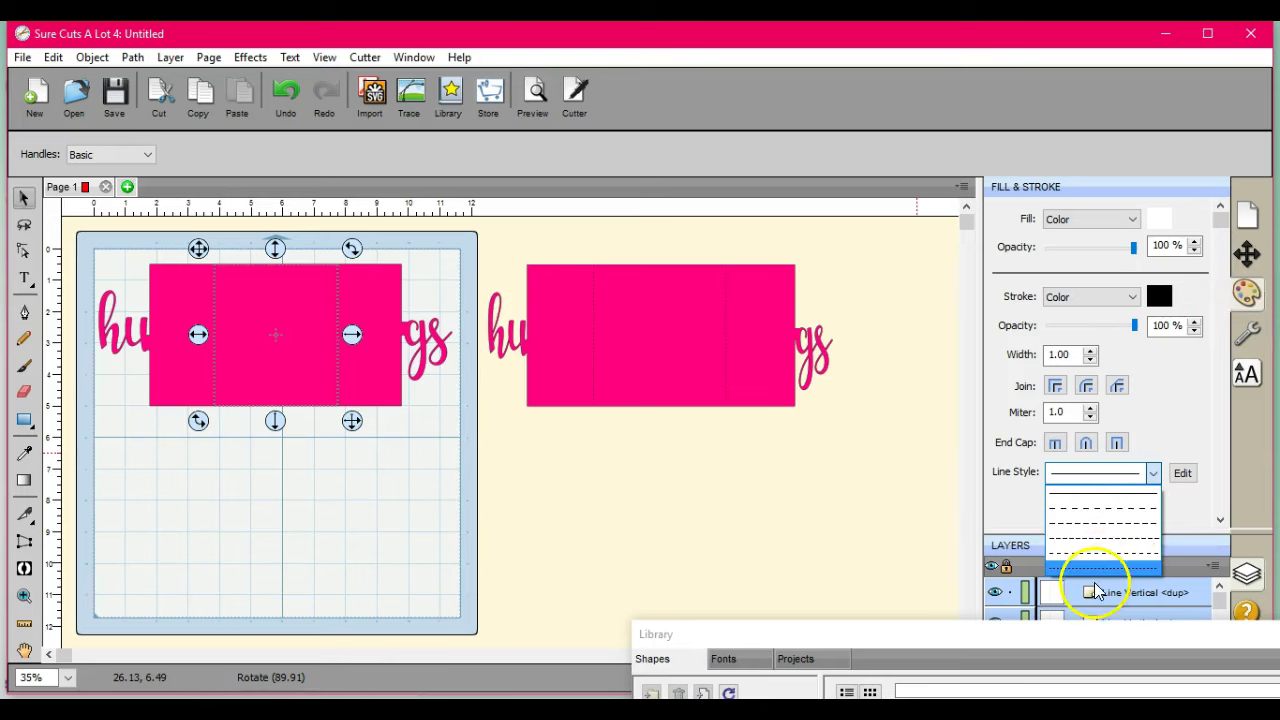
left_click(1097, 509)
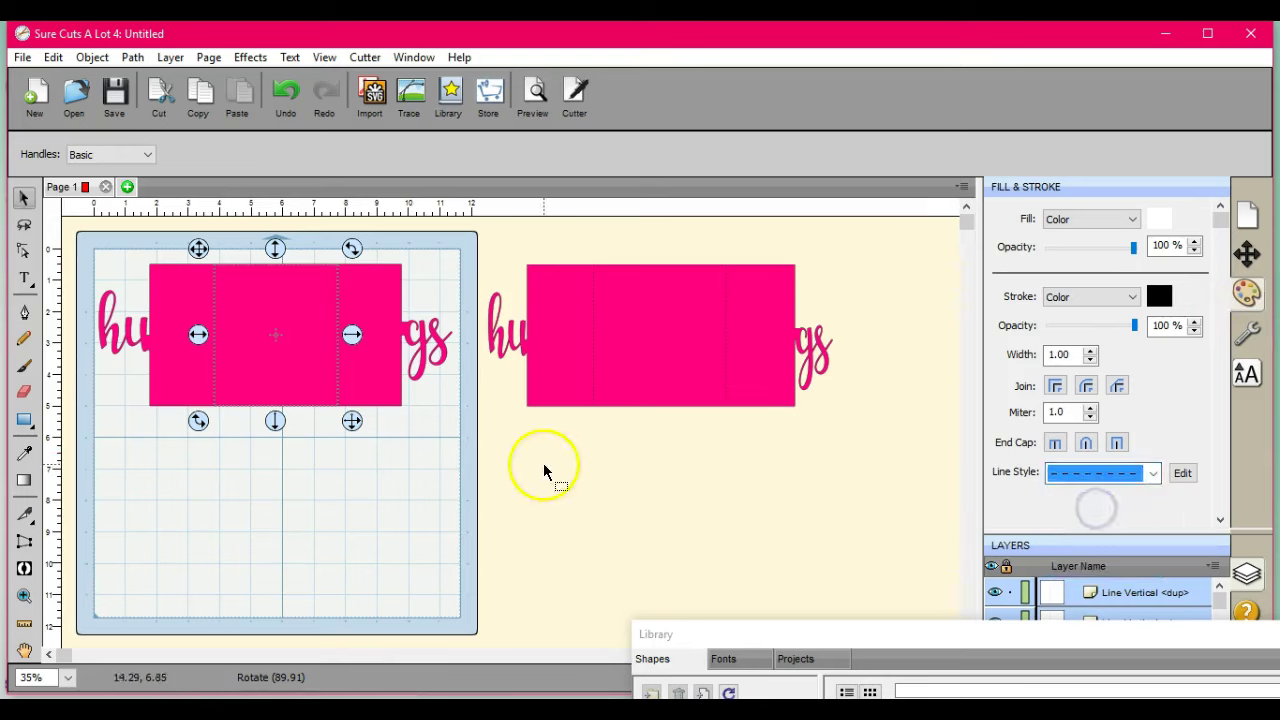
left_click(318, 482)
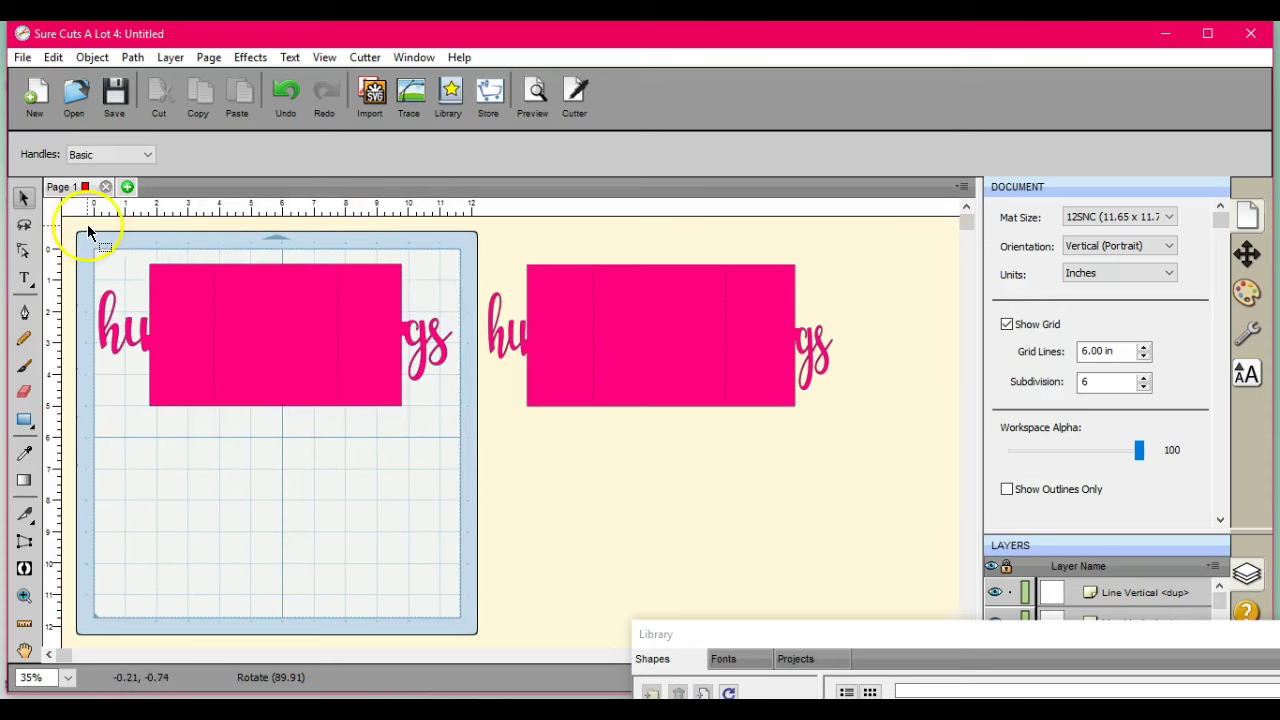
- Select the pink card, 'hu' and 'gs' lettering and fold lines, then group them with Object > Group
left_click_drag(95, 230, 466, 451)
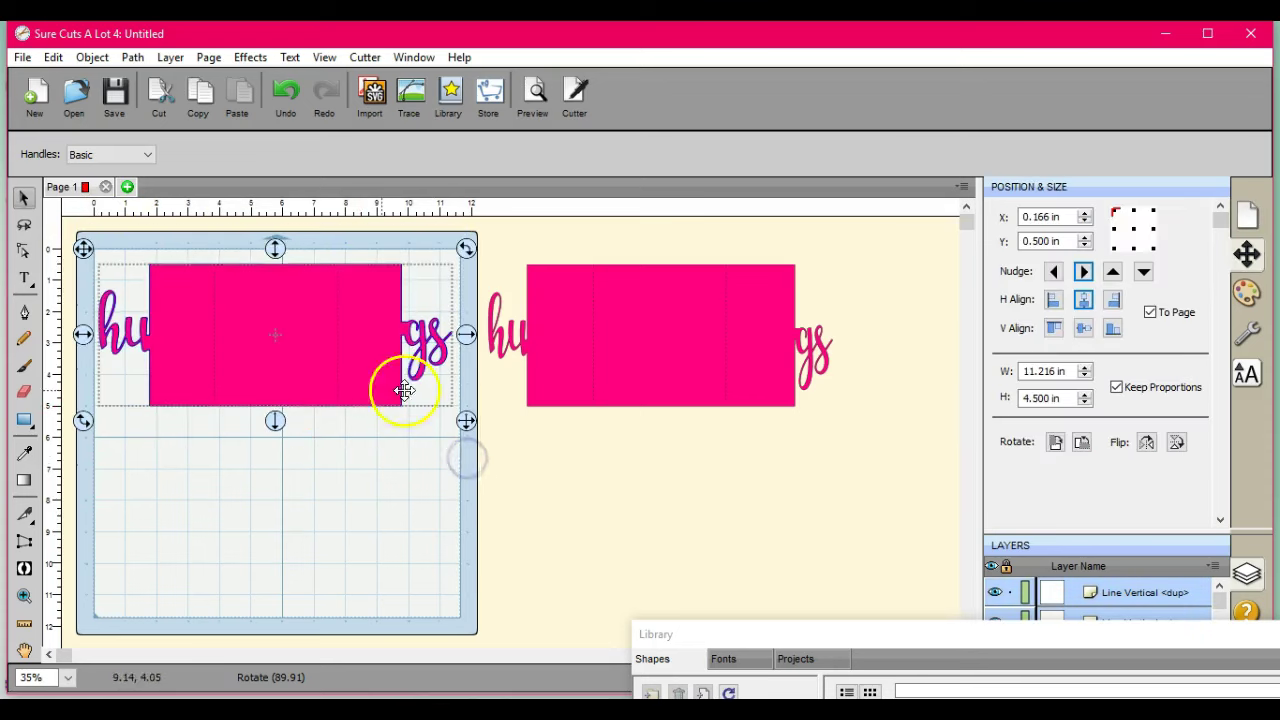
left_click(92, 57)
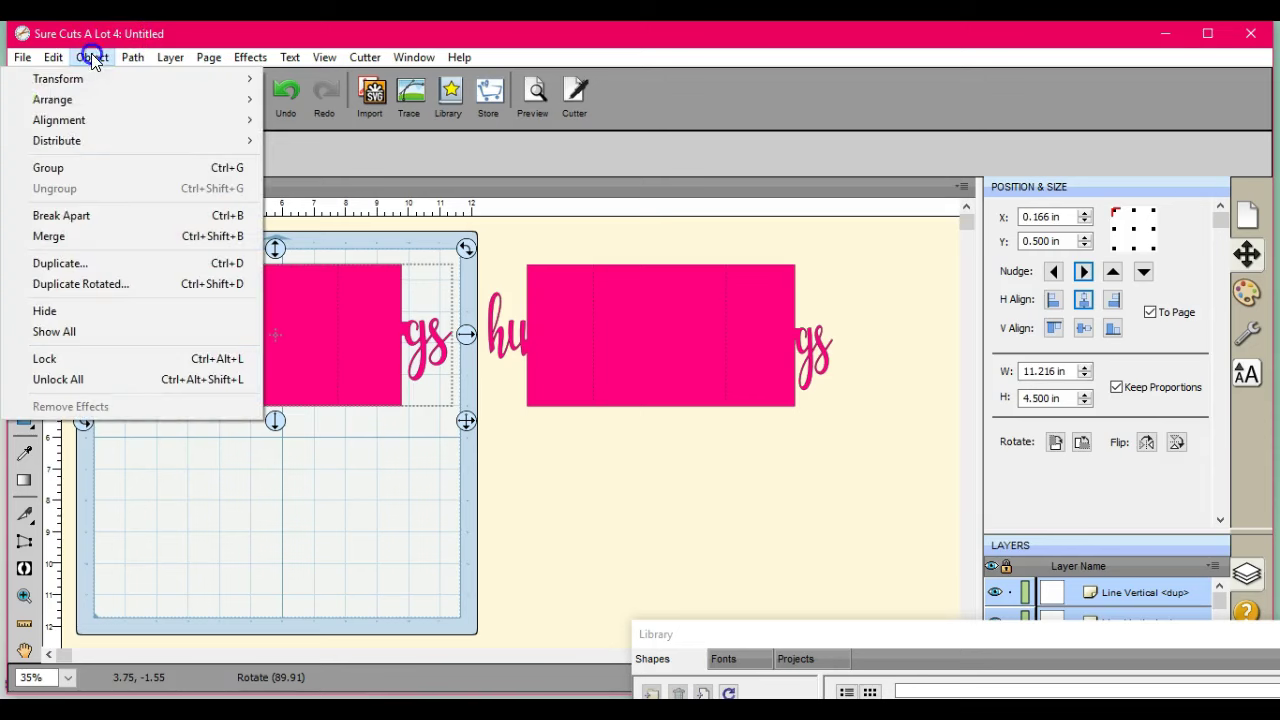
left_click(89, 168)
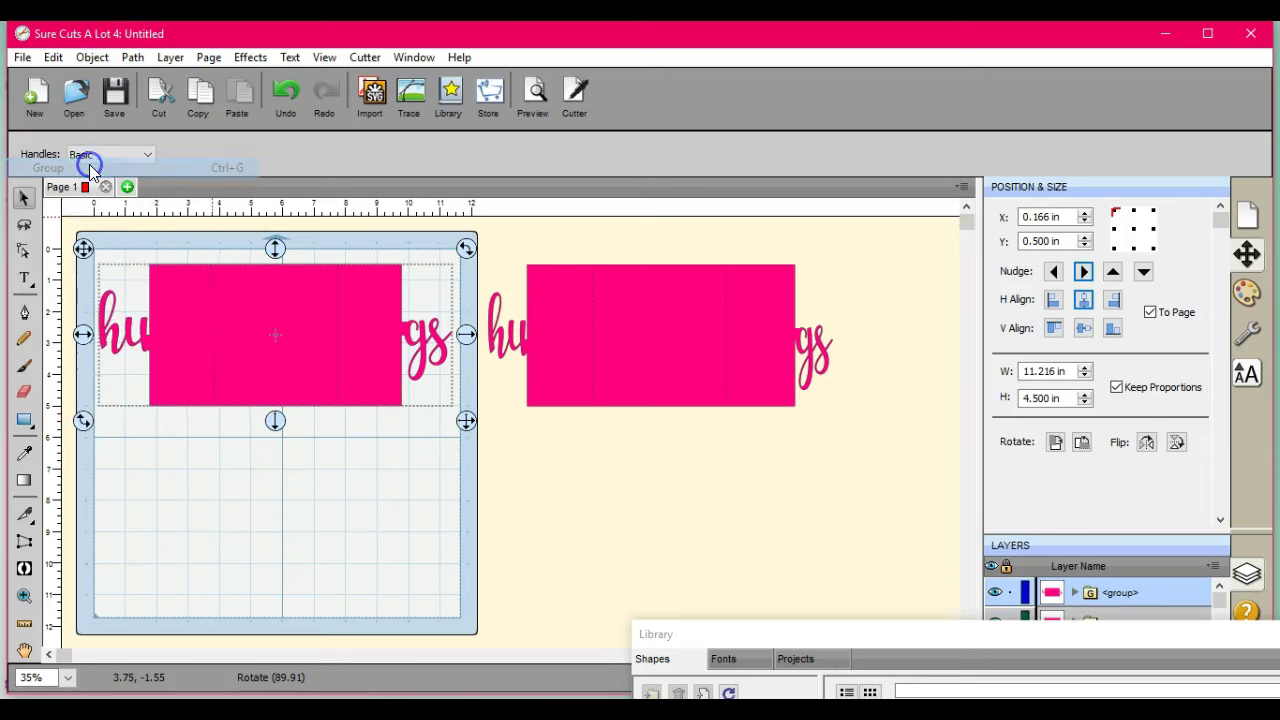